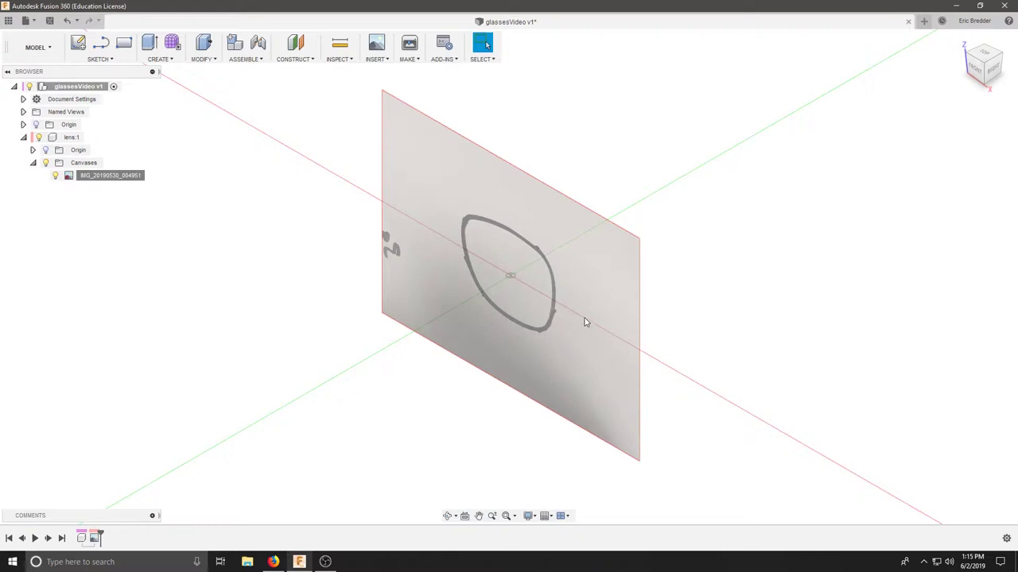
# Clear the selection and select the IMG_20190530_004951 lens photo canvas in the Browser
pyautogui.press('Escape')
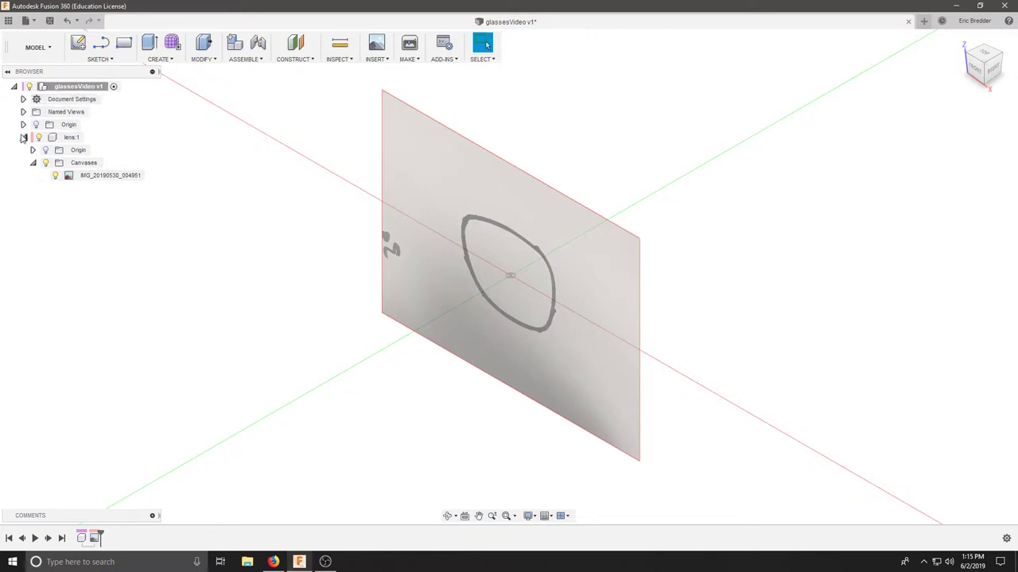
pyautogui.click(96, 177)
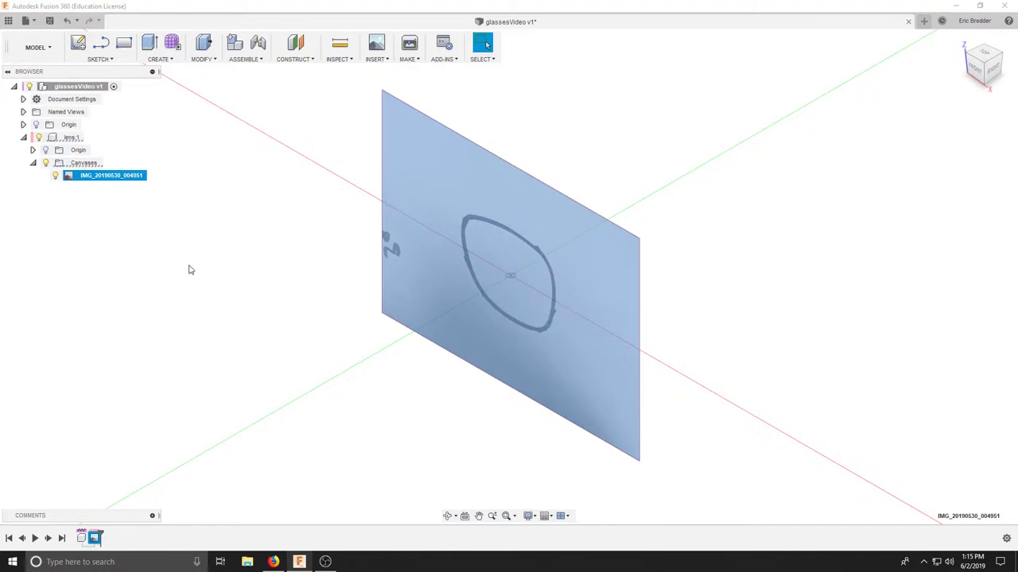
# Edit the lens photo canvas to flip it horizontally, viewed face-on from FRONT
pyautogui.rightClick(115, 180)
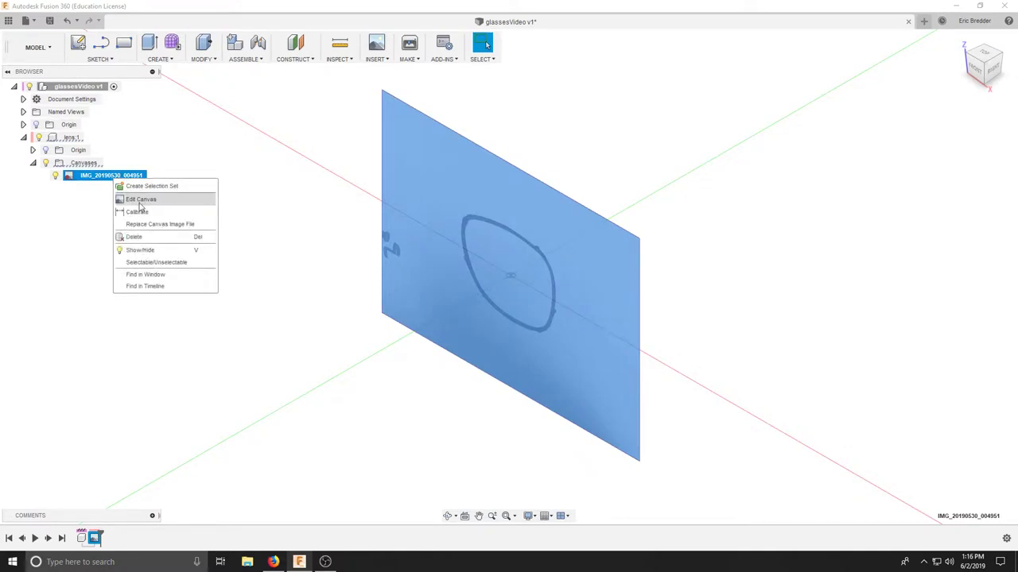
pyautogui.click(139, 202)
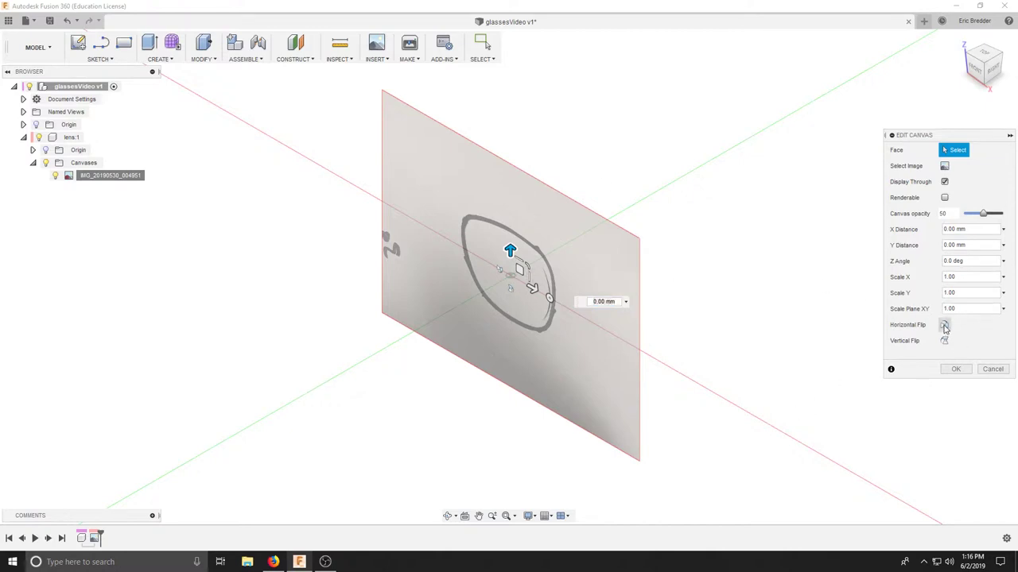
pyautogui.click(945, 325)
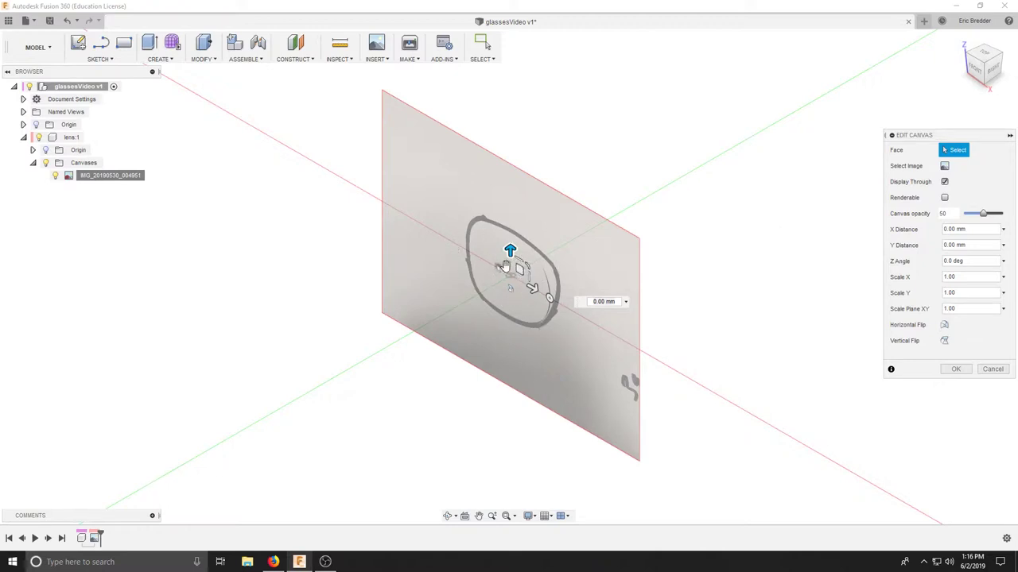
pyautogui.click(976, 70)
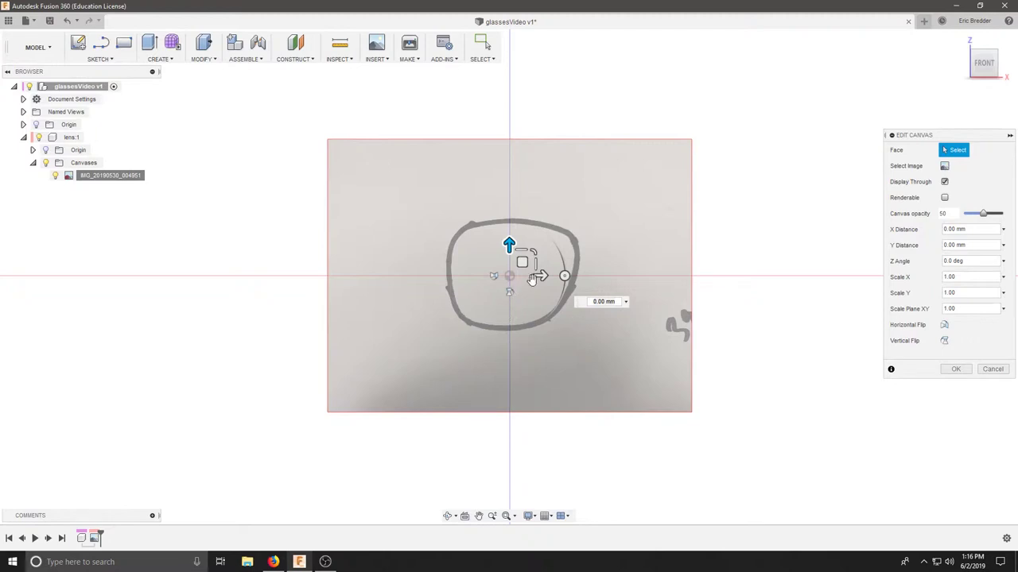
# Set the canvas Y distance offset to -3.20 mm and confirm the edit
pyautogui.moveTo(541, 276); pyautogui.dragTo(477, 275)
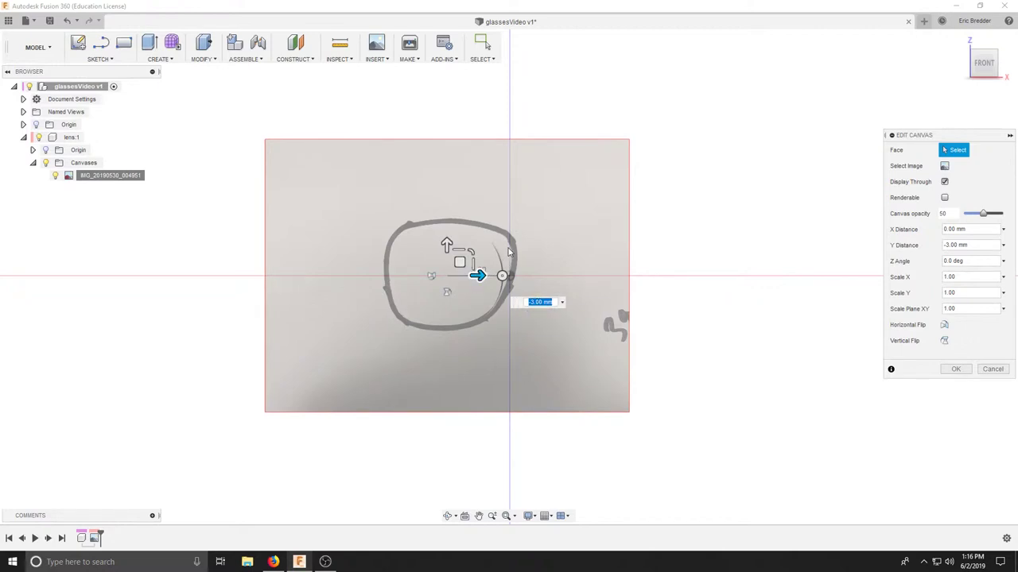
pyautogui.click(541, 303)
pyautogui.press('BackSpace')
pyautogui.write('.2')
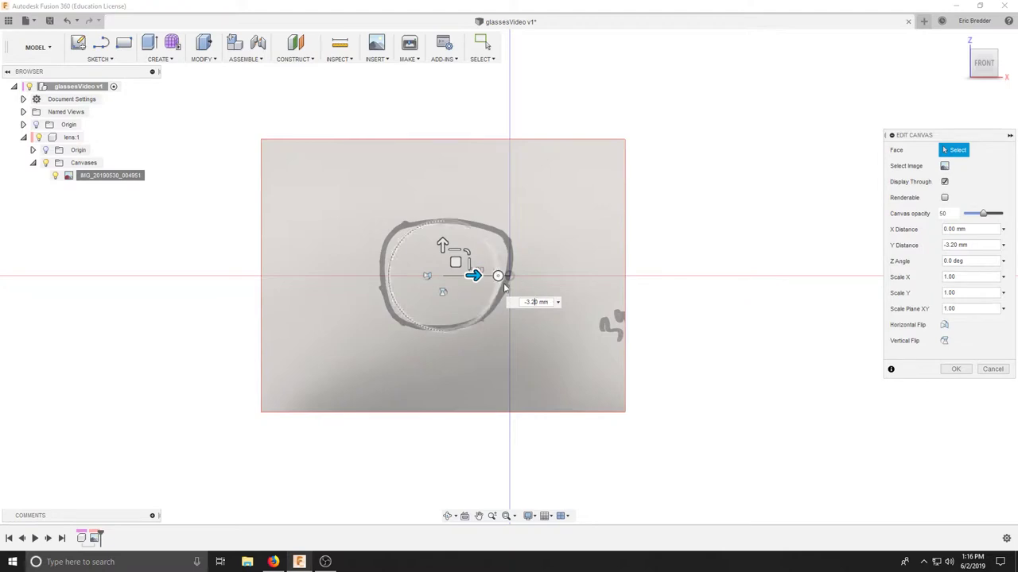
pyautogui.click(956, 369)
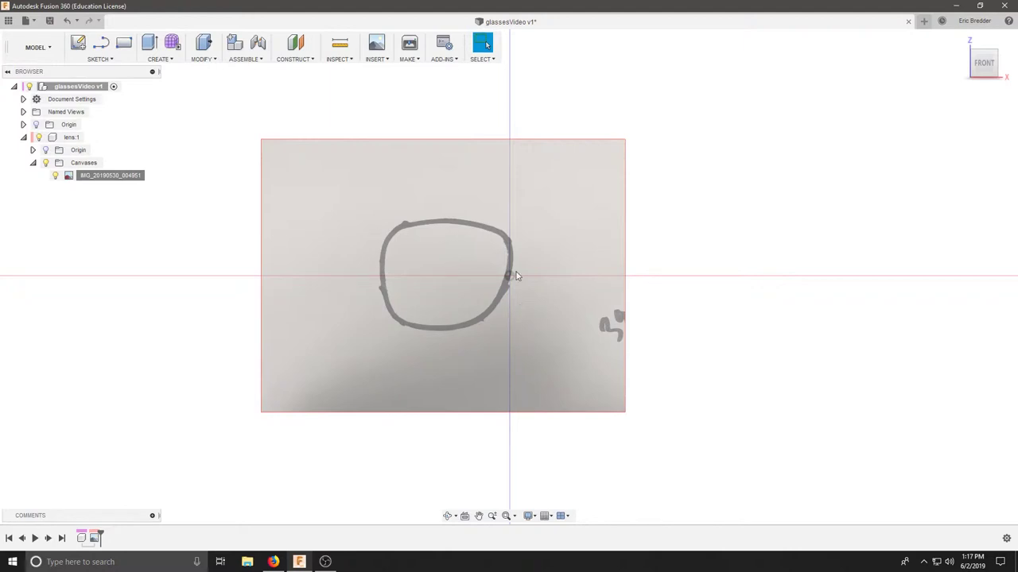
# Re-edit the lens photo canvas, set its Y distance to 70 mm, and confirm
pyautogui.rightClick(107, 176)
pyautogui.click(131, 200)
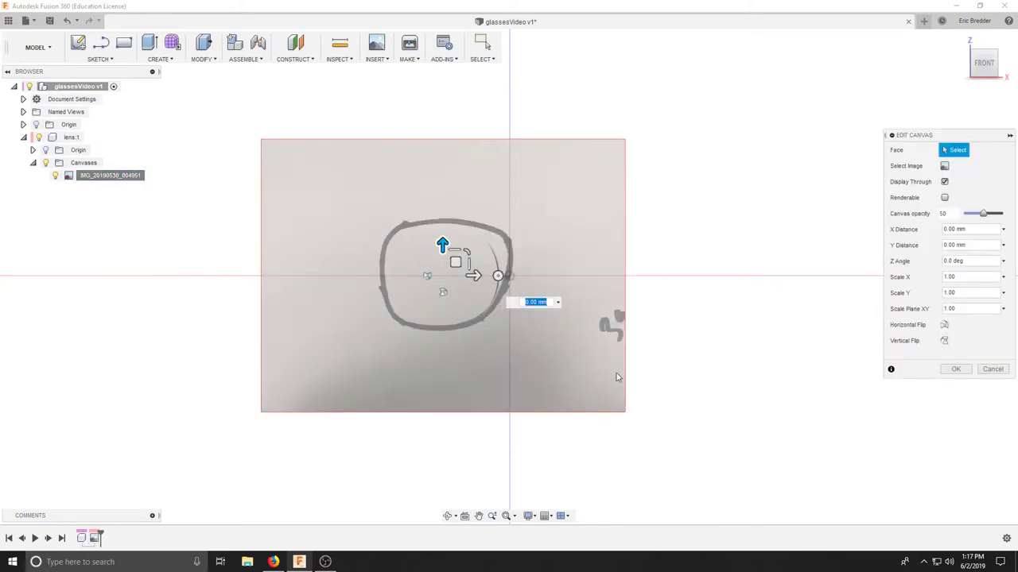
pyautogui.moveTo(474, 275); pyautogui.dragTo(759, 283)
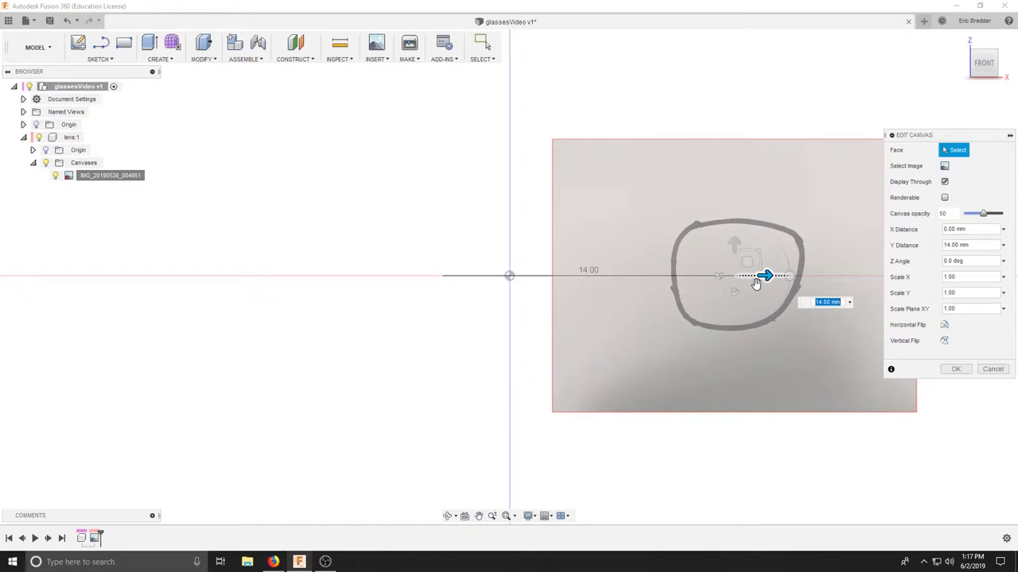
pyautogui.scroll(-2, 477, 316)
pyautogui.moveTo(520, 315); pyautogui.dragTo(411, 321, button='middle')
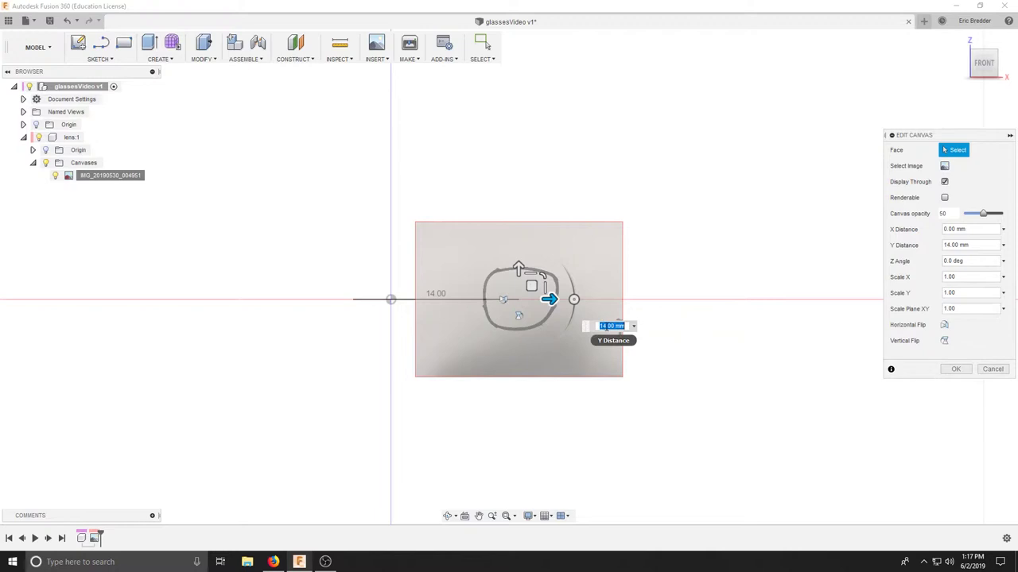
pyautogui.doubleClick(603, 326)
pyautogui.write('70')
pyautogui.press('Return')
pyautogui.scroll(-3, 607, 335)
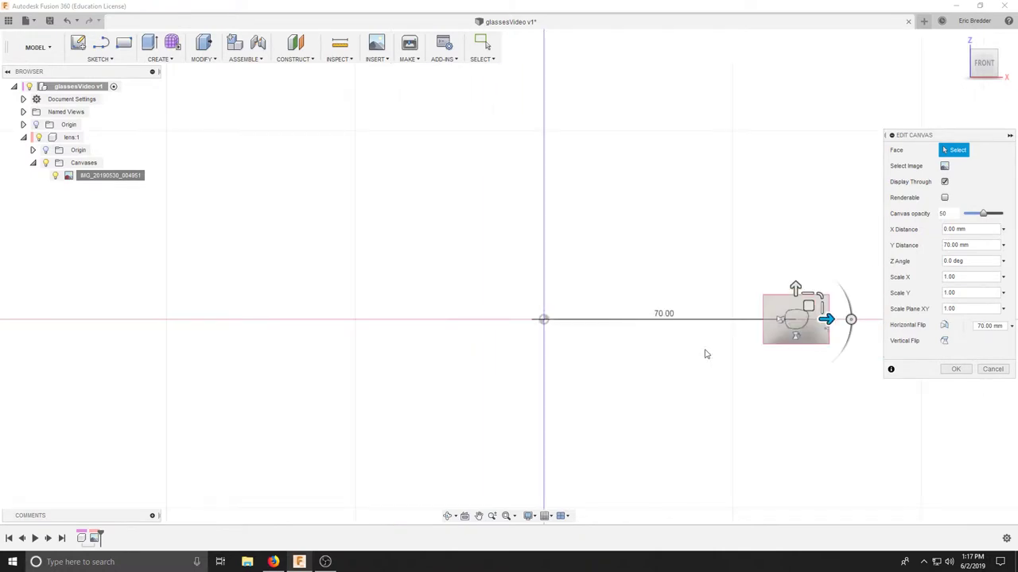
pyautogui.moveTo(705, 354); pyautogui.dragTo(579, 364, button='middle')
pyautogui.scroll(2, 545, 380)
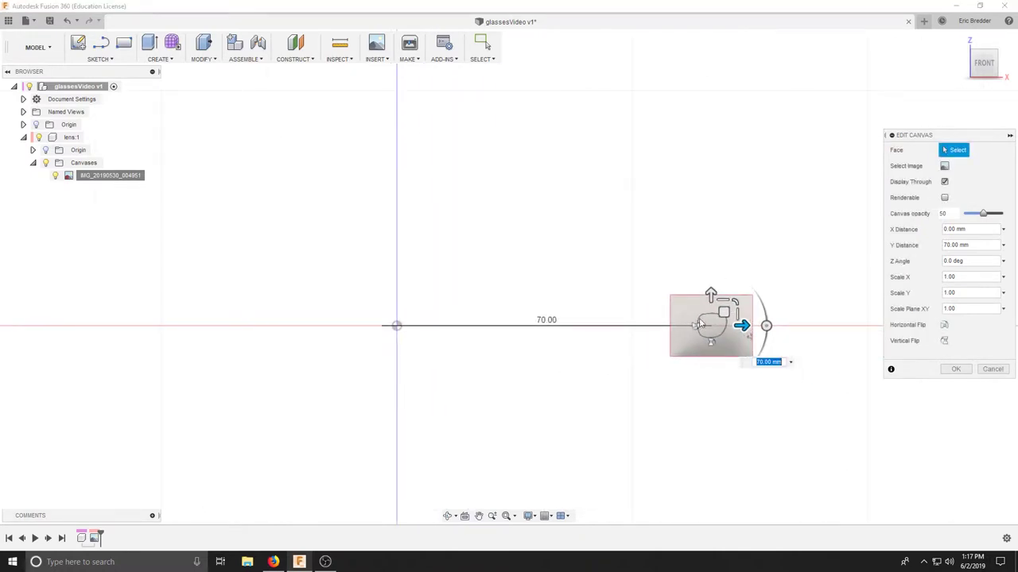
pyautogui.click(956, 368)
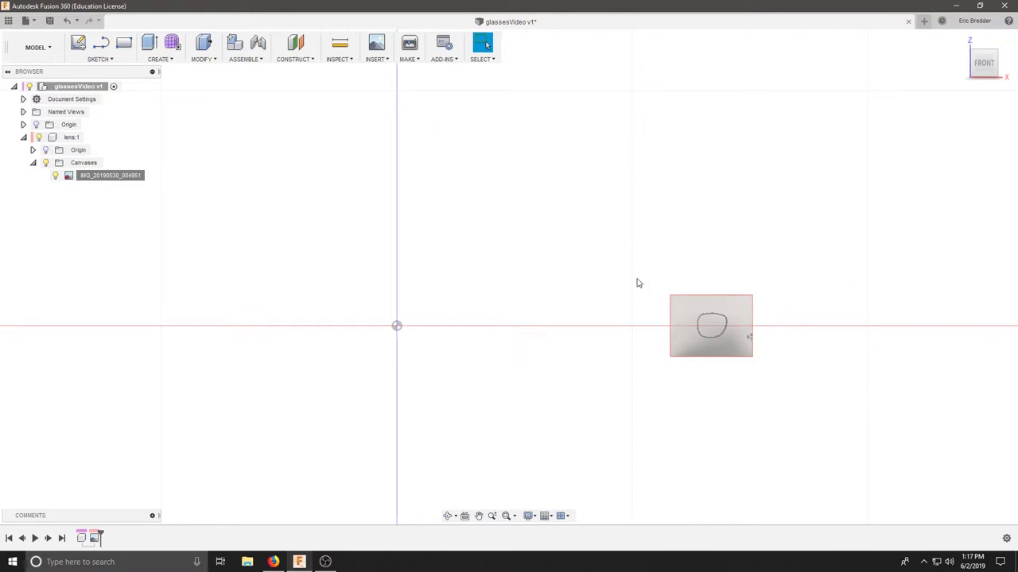
# Draw a 2-point rectangle on the XZ front plane, 39.94 mm tall and 48.36 mm wide
pyautogui.click(125, 44)
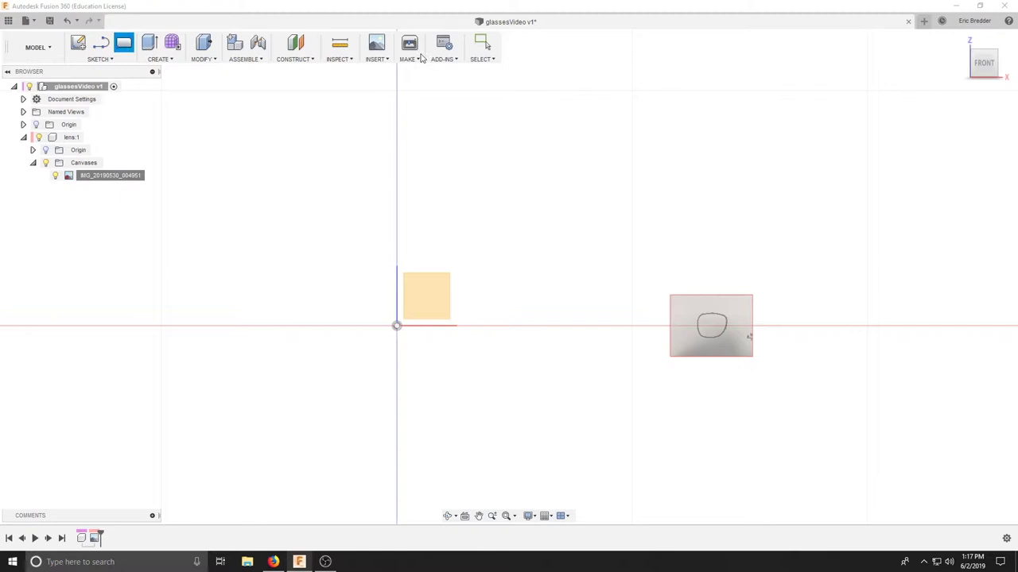
pyautogui.keyDown('shift'); pyautogui.moveTo(577, 198); pyautogui.dragTo(500, 273, button='middle'); pyautogui.keyUp('shift')
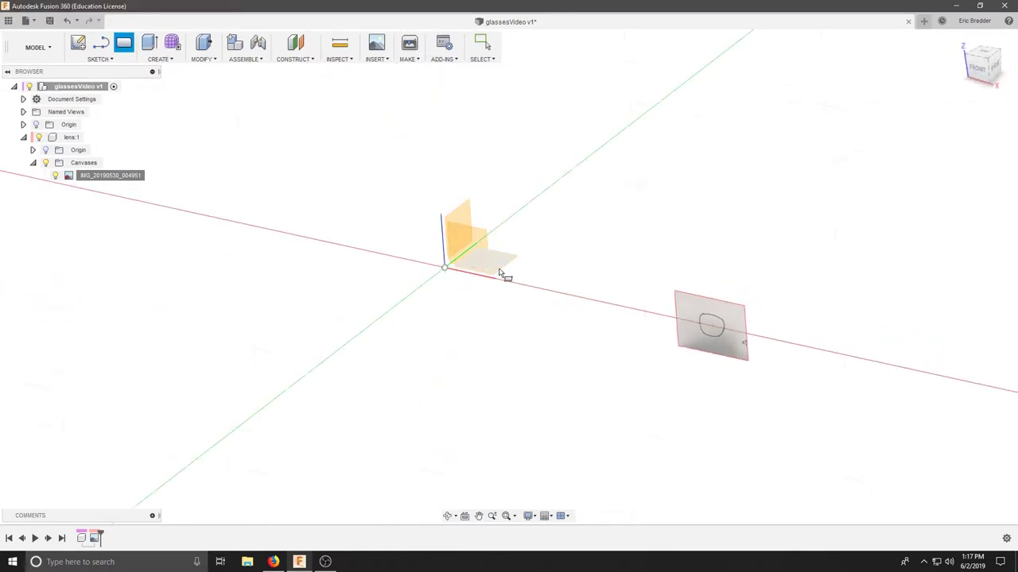
pyautogui.click(477, 243)
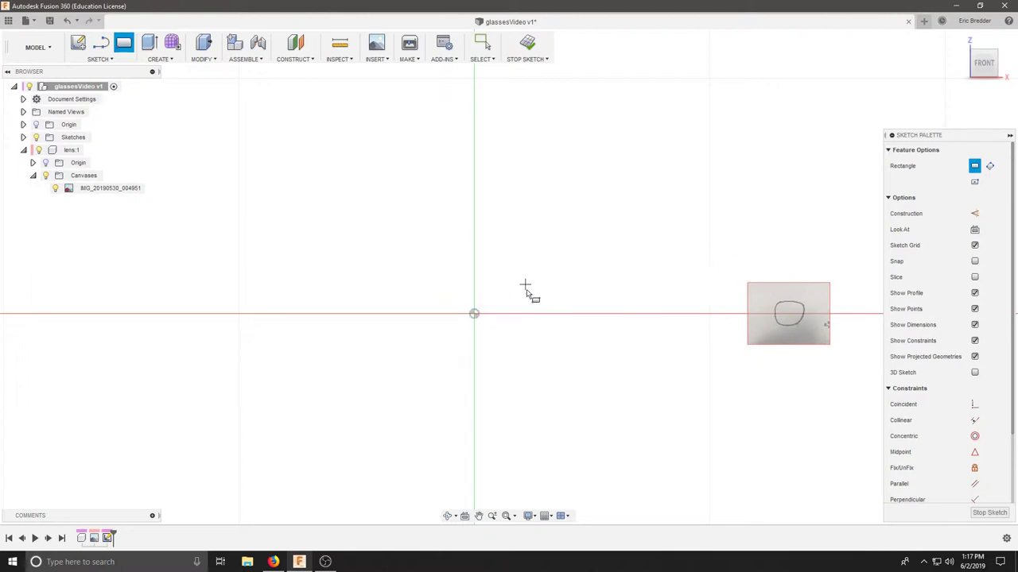
pyautogui.scroll(-3, 538, 297)
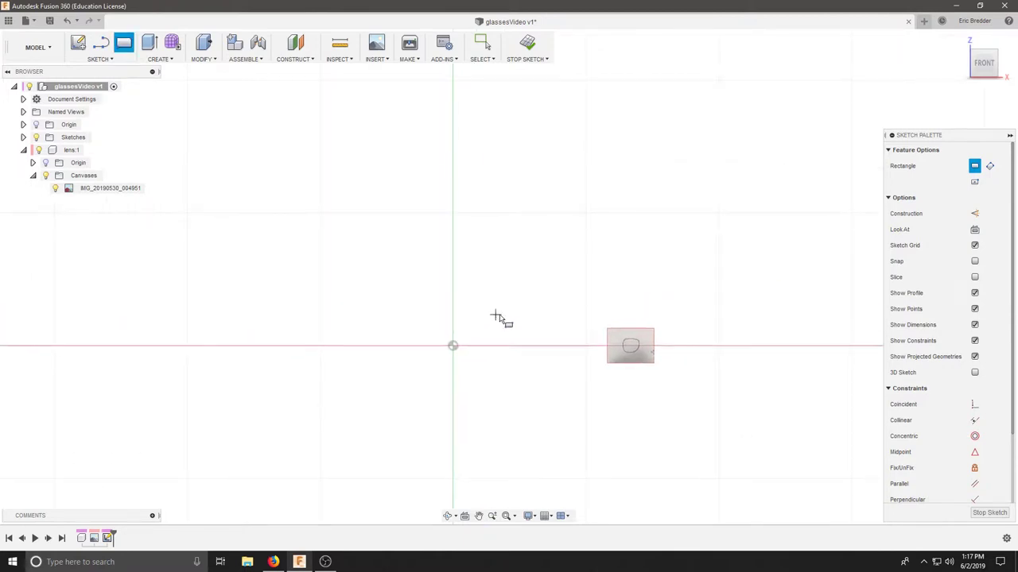
pyautogui.click(495, 314)
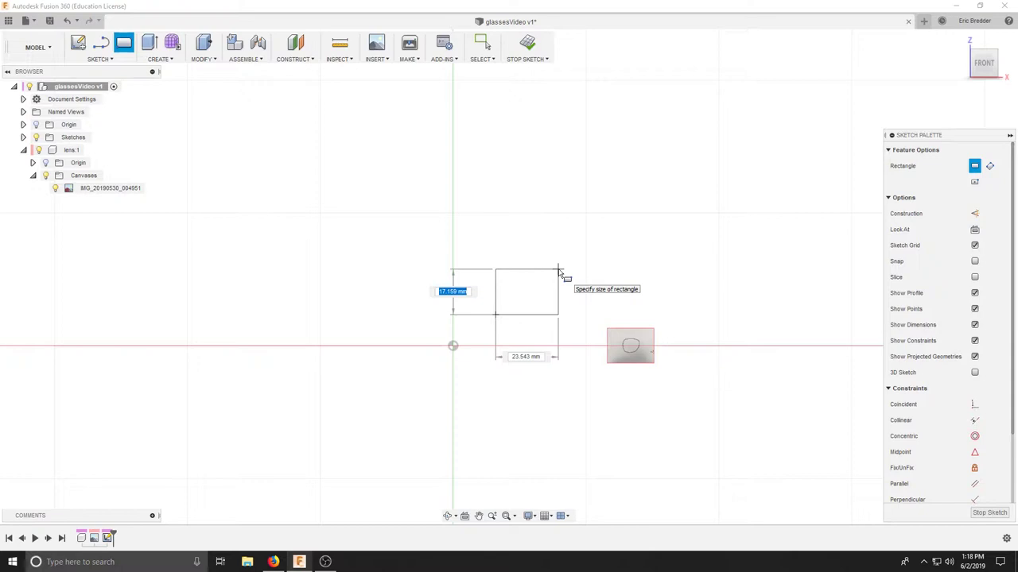
pyautogui.write('39.94')
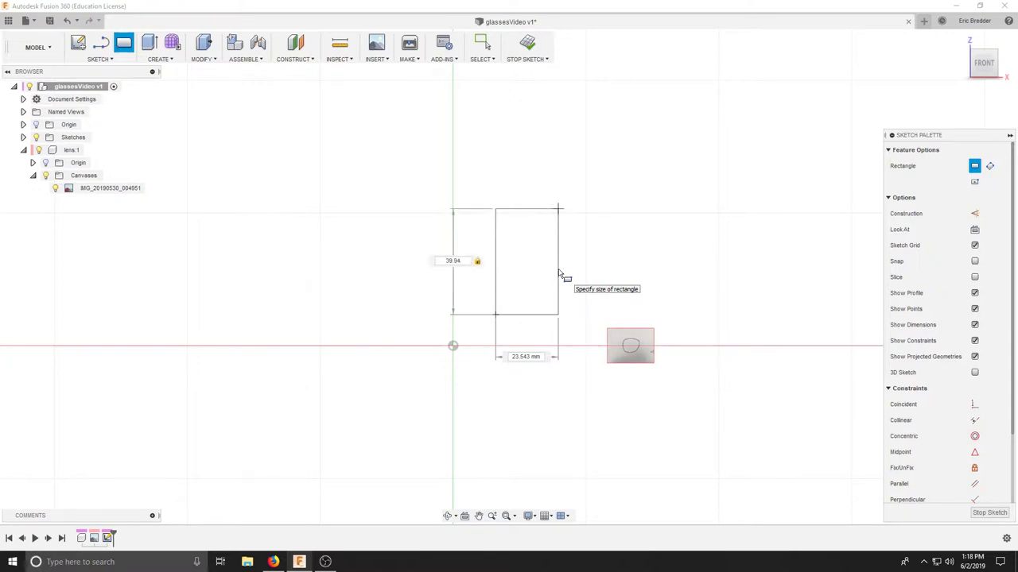
pyautogui.press('Tab')
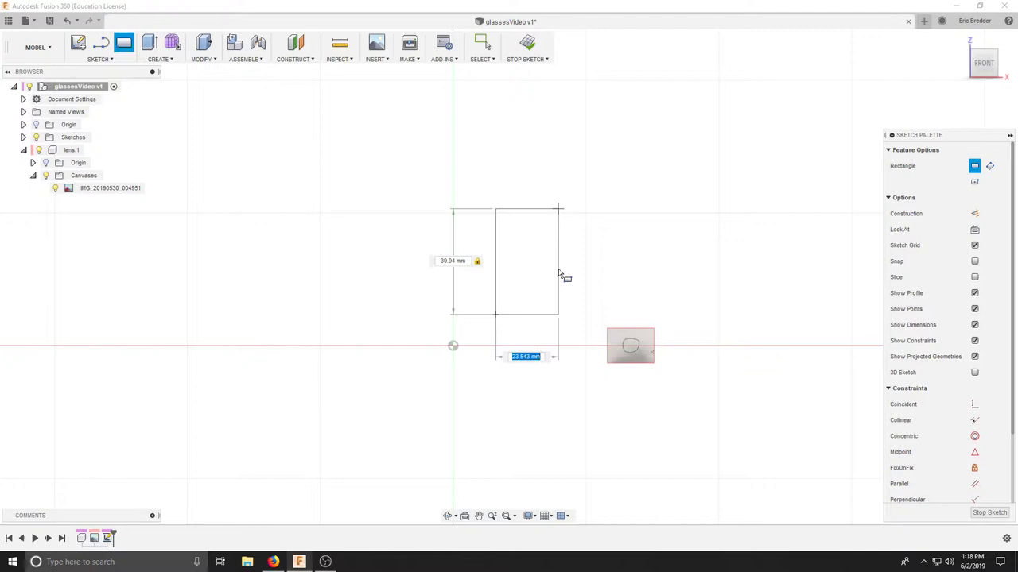
pyautogui.write('48.36')
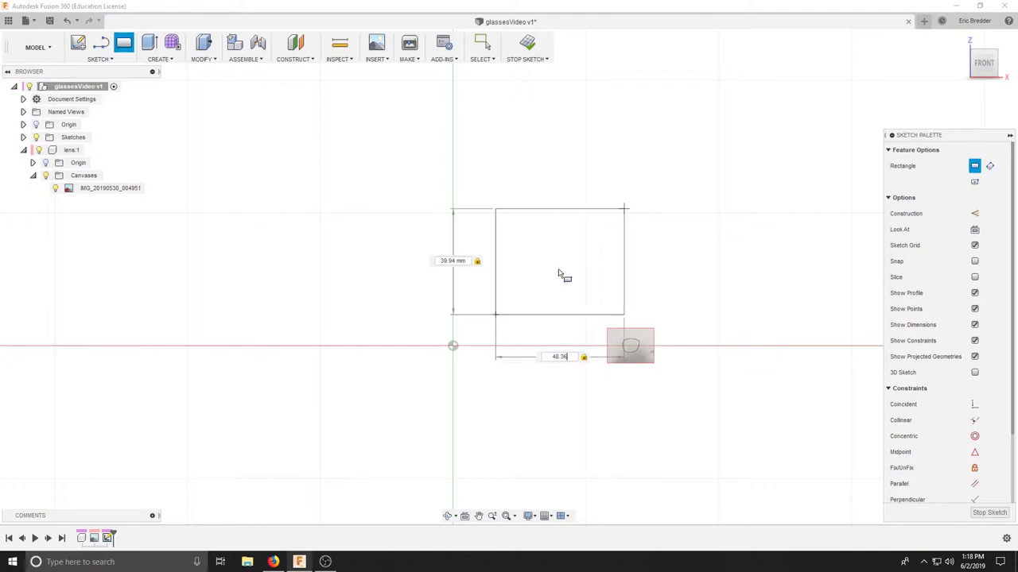
pyautogui.press('Return')
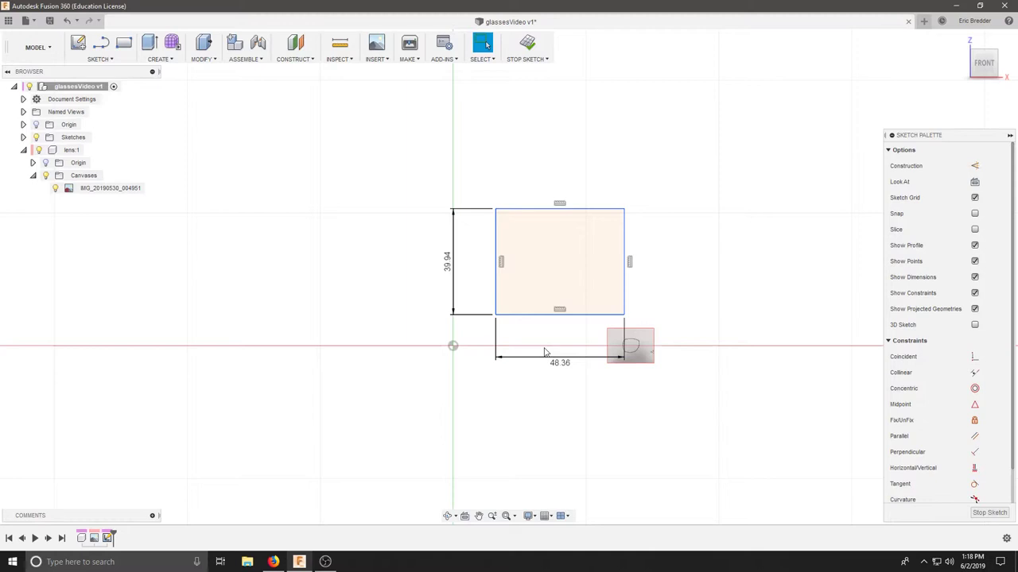
# Convert the whole rectangle into construction lines
pyautogui.click(597, 210)
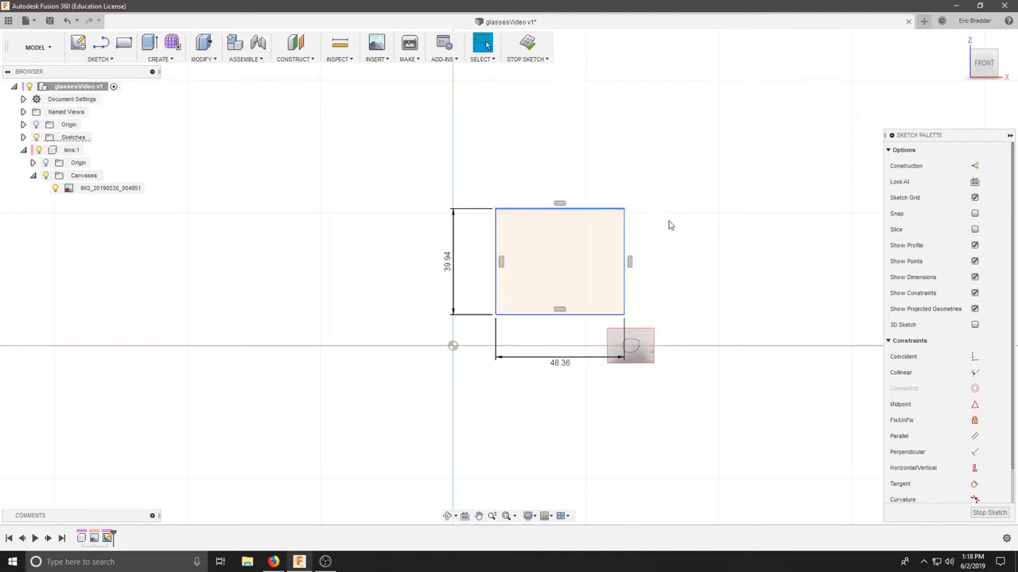
pyautogui.click(627, 234)
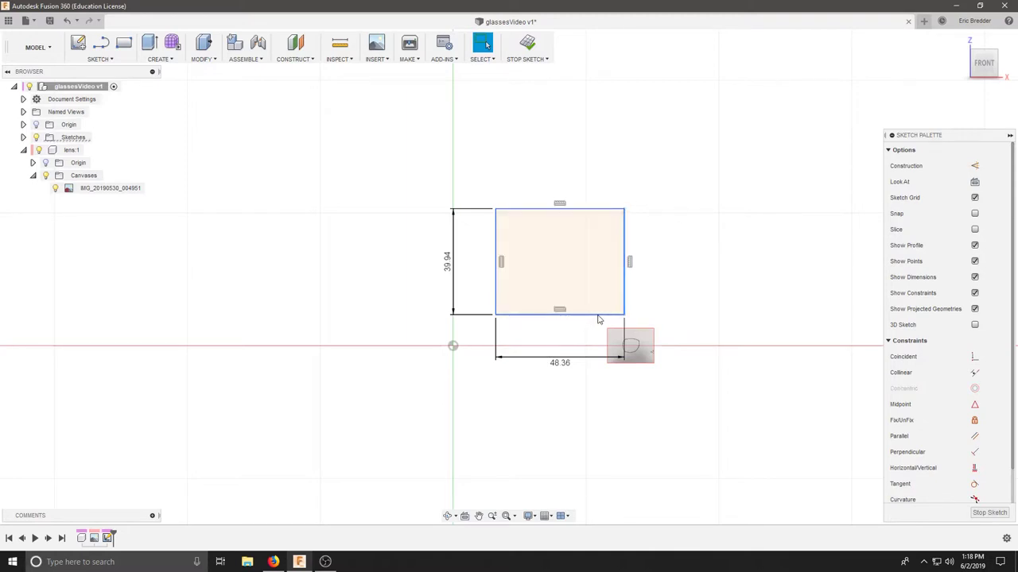
pyautogui.click(653, 252)
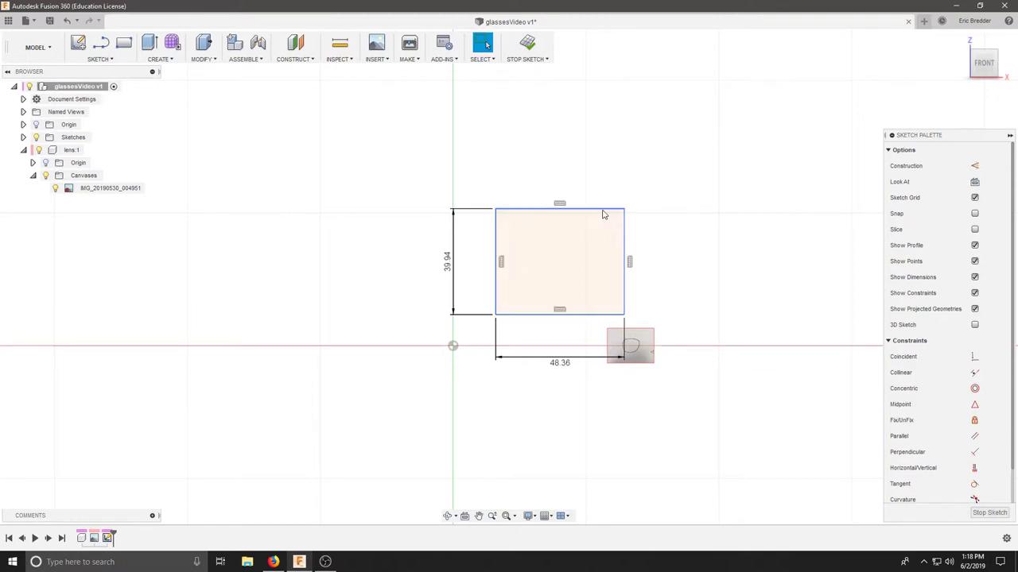
pyautogui.doubleClick(628, 230)
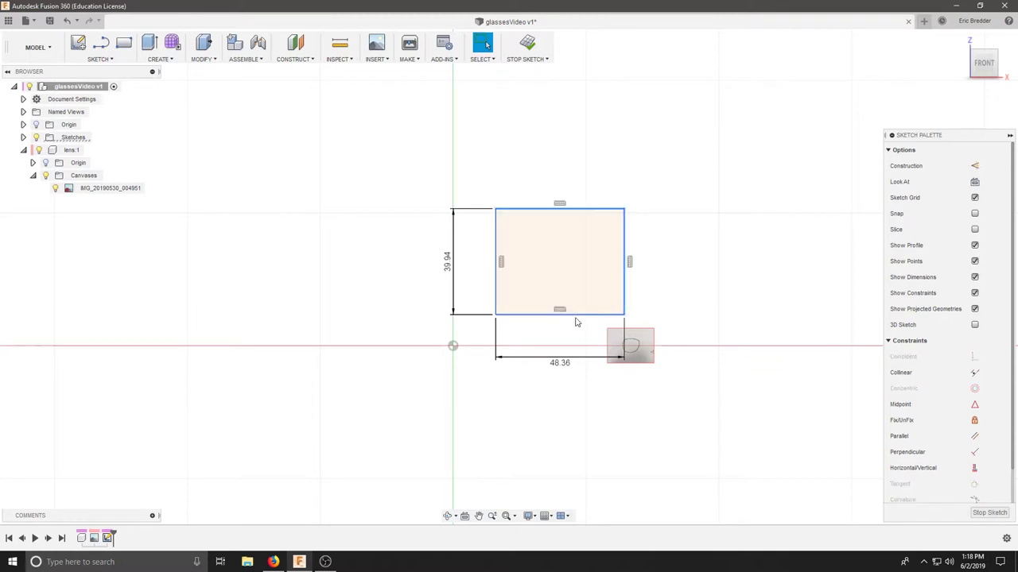
pyautogui.click(602, 289)
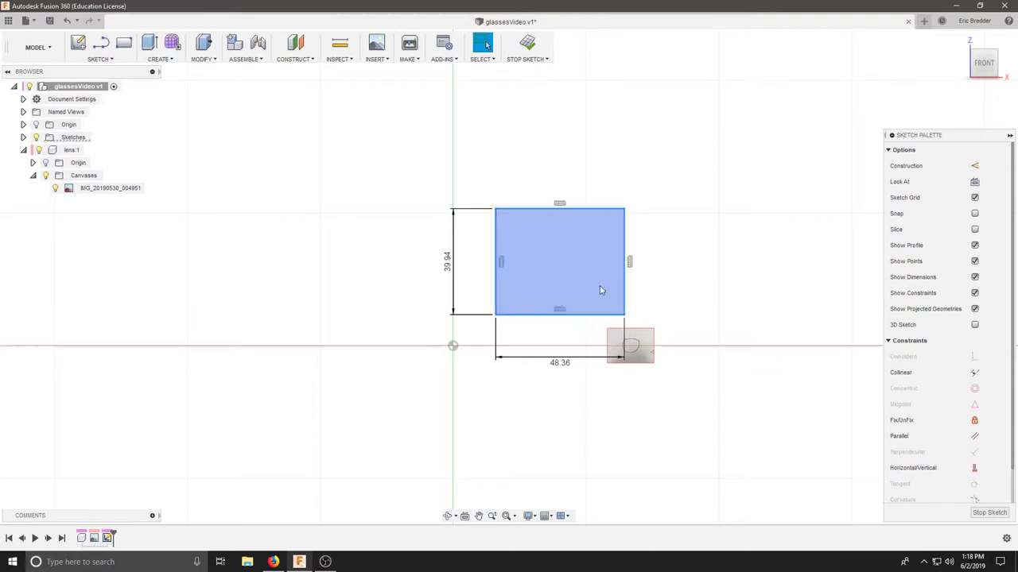
pyautogui.click(975, 167)
pyautogui.click(809, 271)
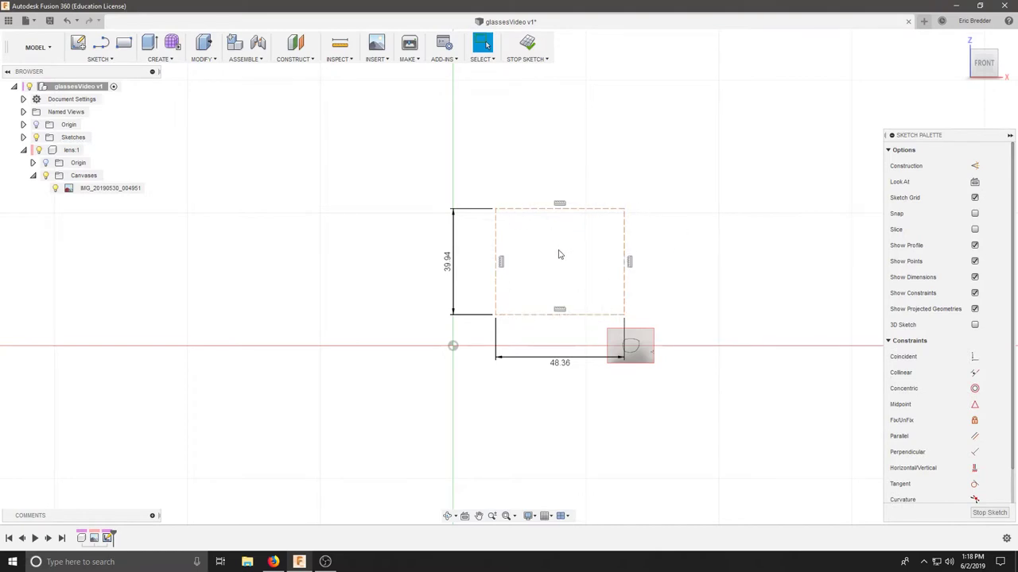
# Dimension the rectangle's right edge 70 mm from the sketch origin
pyautogui.press('d')
pyautogui.click(453, 345)
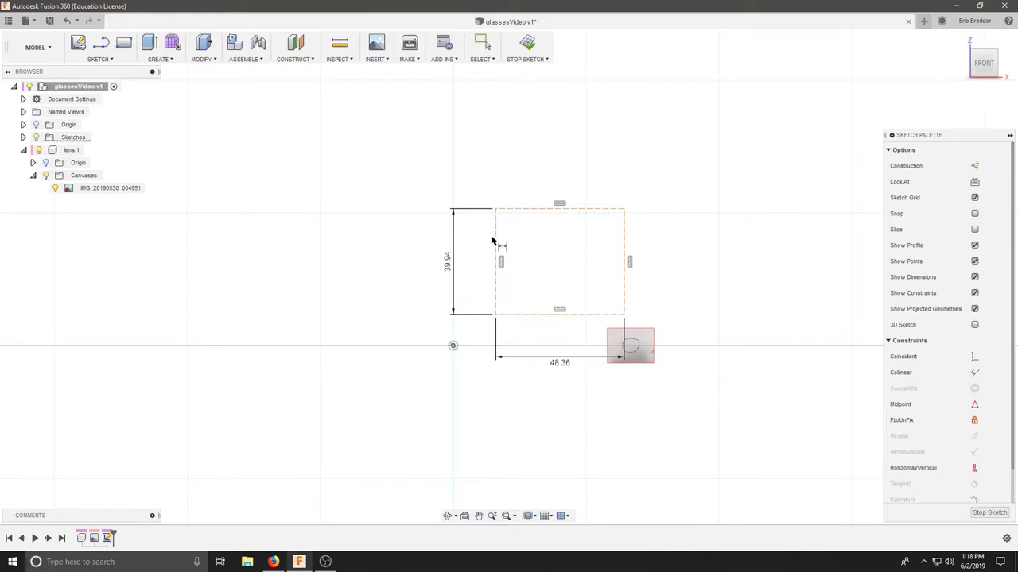
pyautogui.click(627, 256)
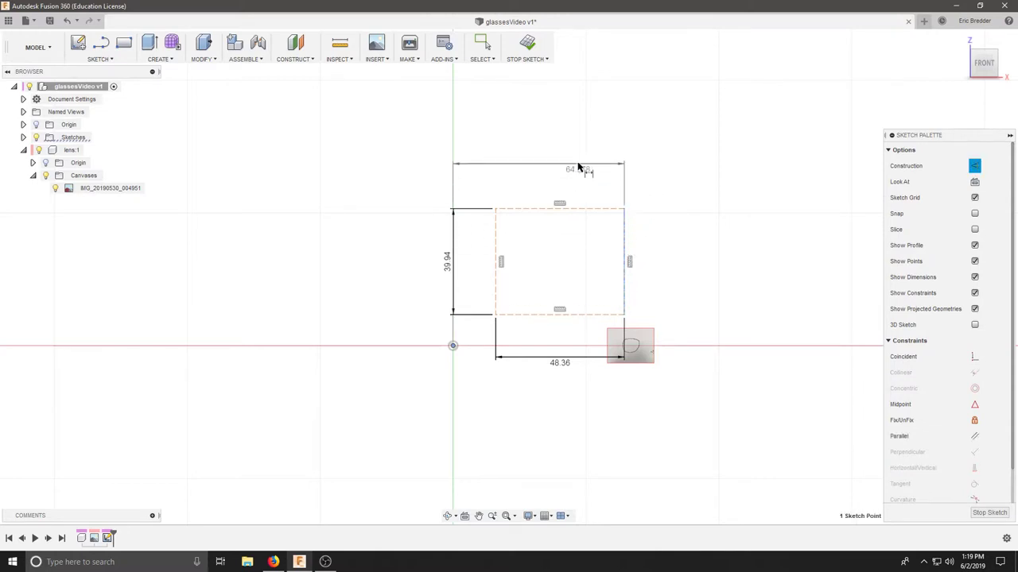
pyautogui.click(557, 160)
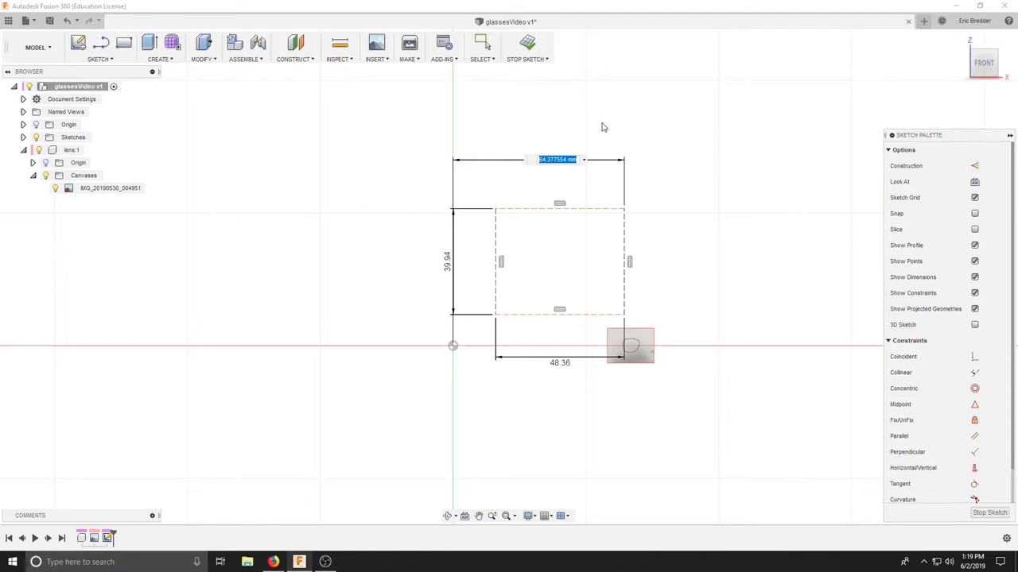
pyautogui.write('70')
pyautogui.press('Return')
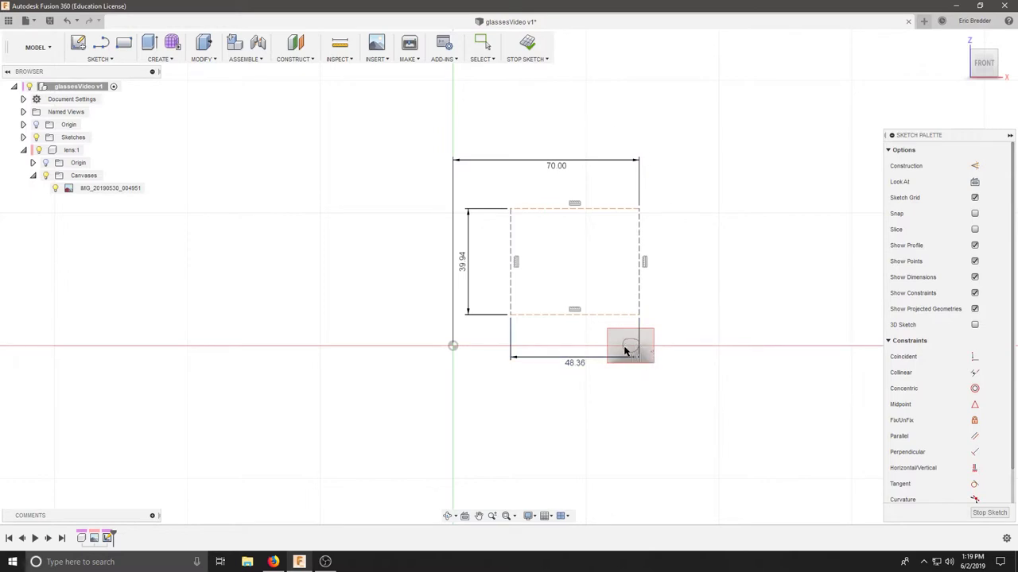
# Dimension the origin to the rectangle's top edge as d2/2 (19.97 mm)
pyautogui.click(453, 346)
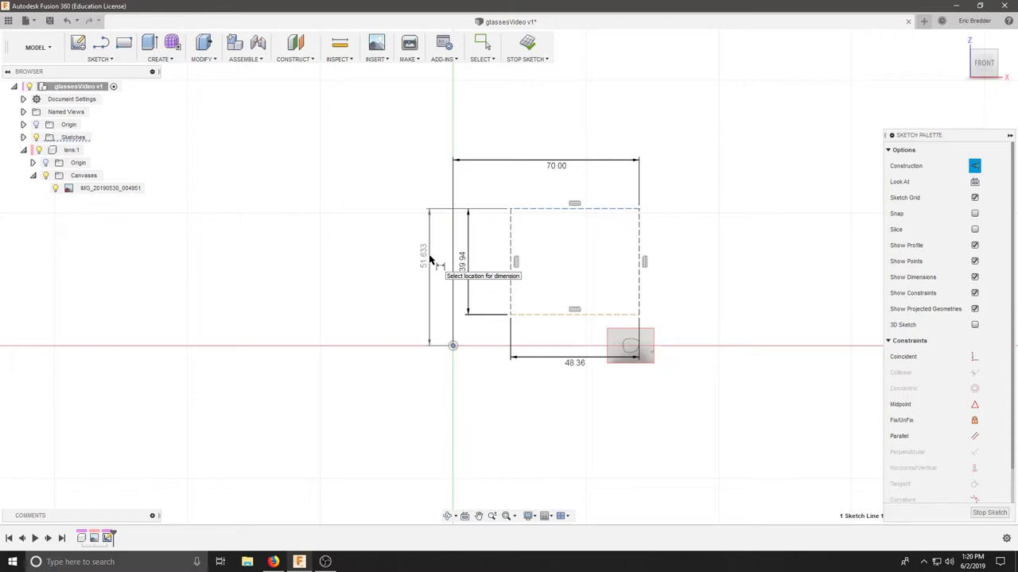
pyautogui.click(430, 260)
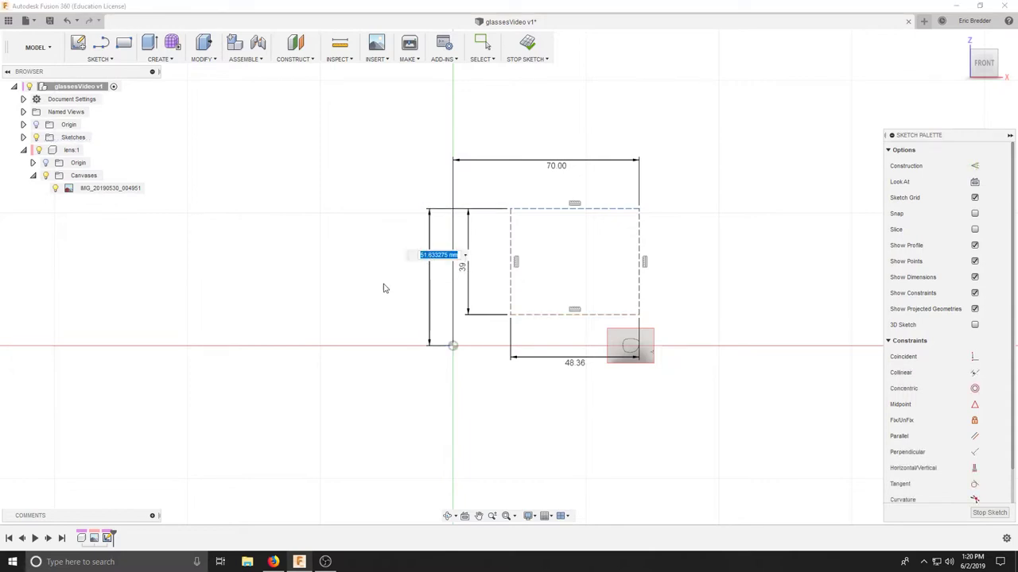
pyautogui.click(462, 270)
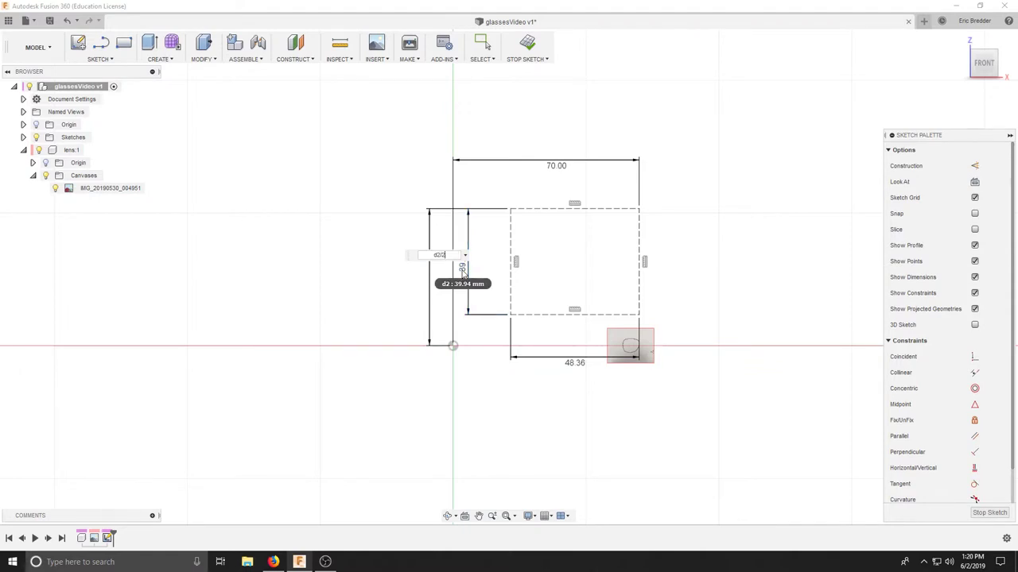
pyautogui.press('Return')
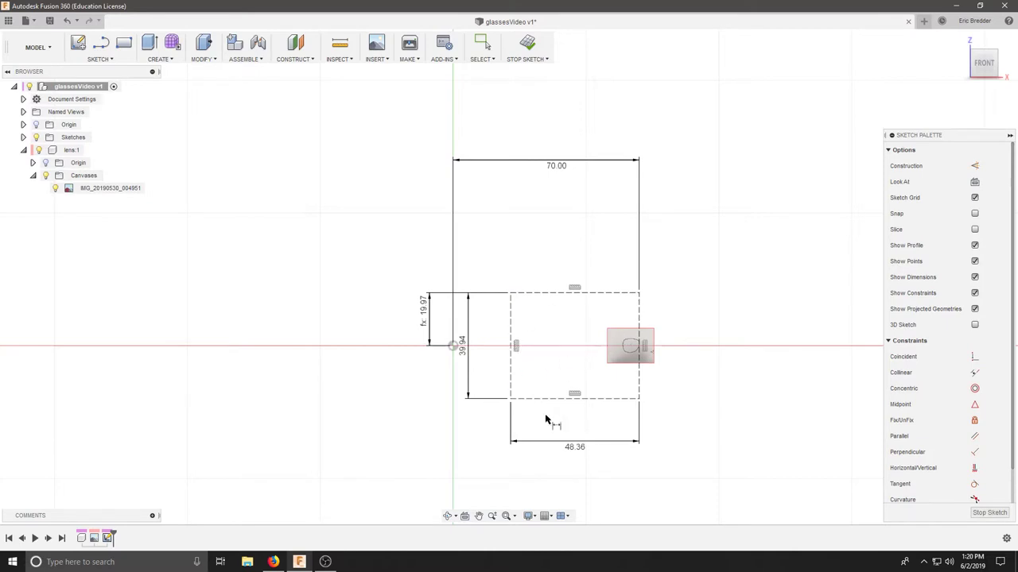
pyautogui.press('Escape')
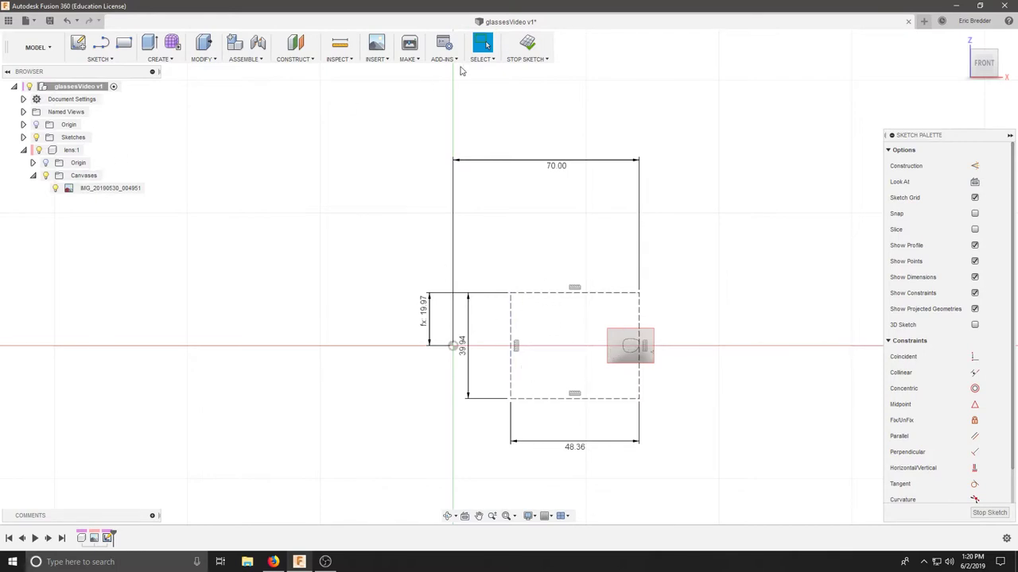
# Finish the sketch and trial lens canvas scales of 200, 20, 10 and 8 in Edit Canvas
pyautogui.click(532, 49)
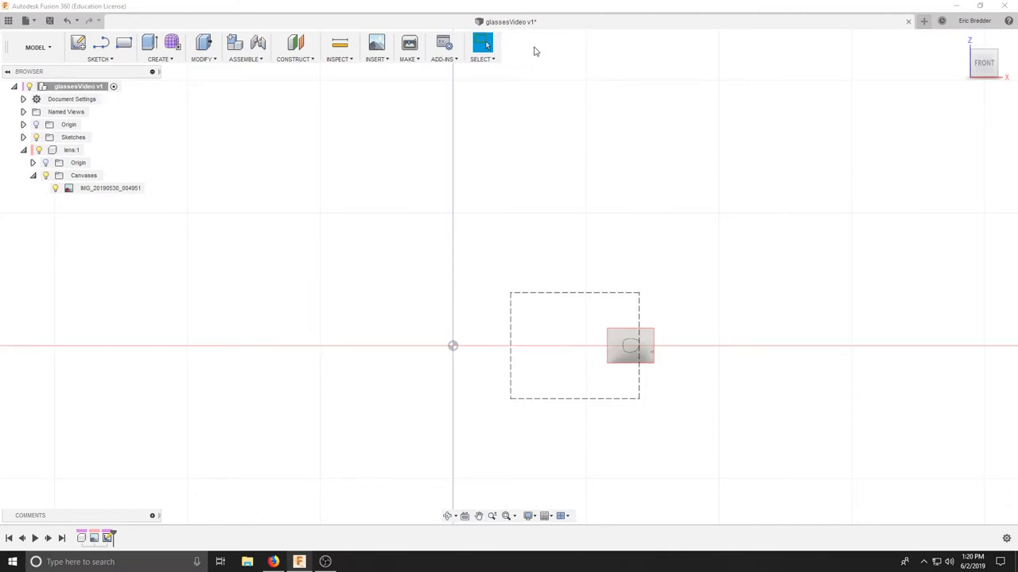
pyautogui.rightClick(100, 191)
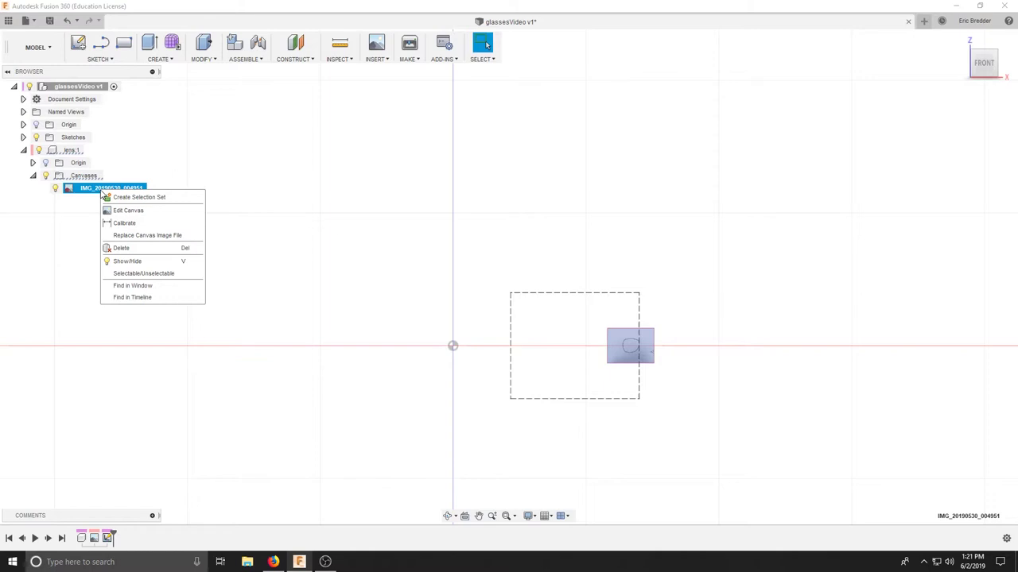
pyautogui.click(129, 211)
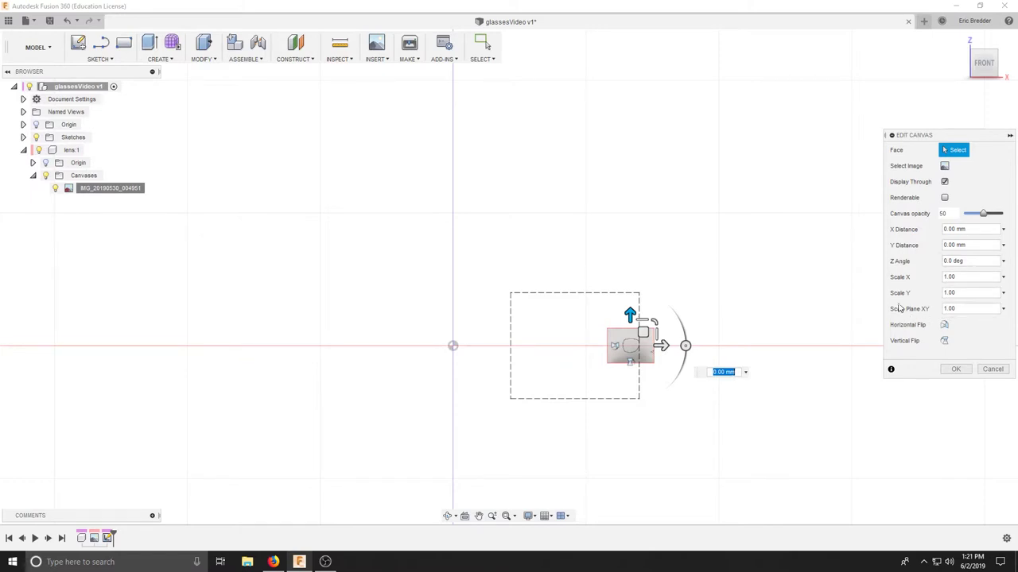
pyautogui.click(974, 309)
pyautogui.write('200')
pyautogui.press('Return')
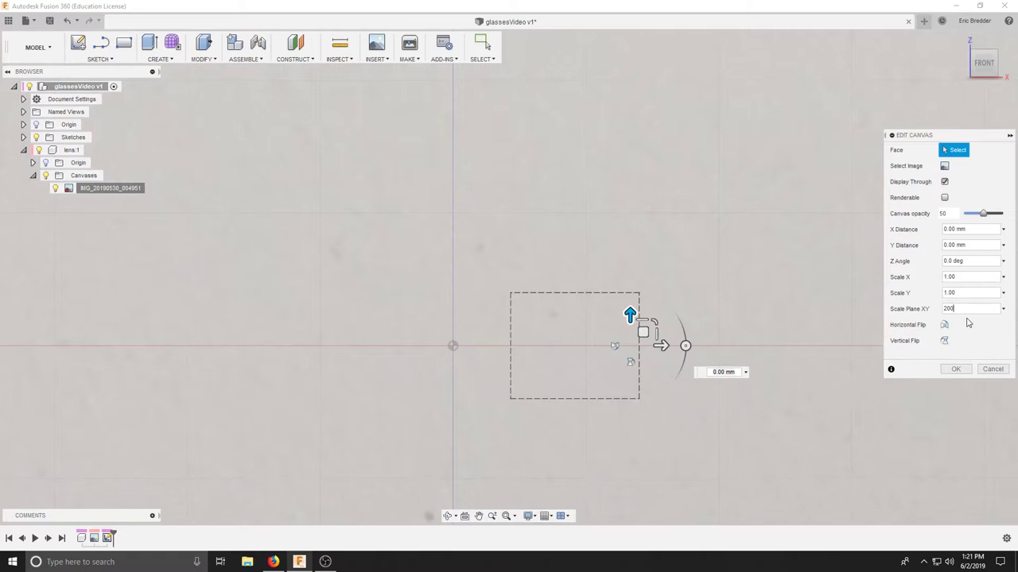
pyautogui.press('Return')
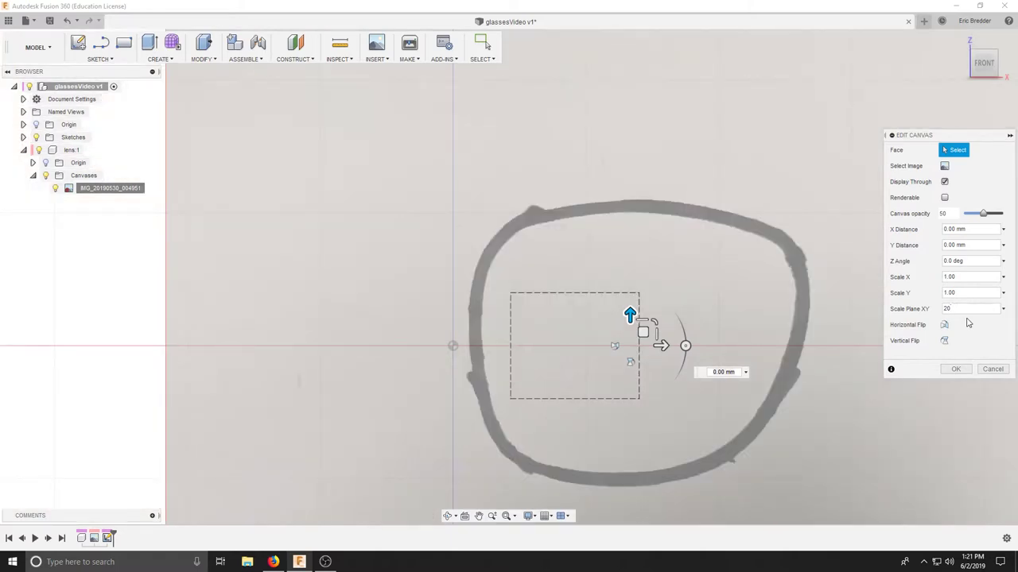
pyautogui.press('BackSpace')
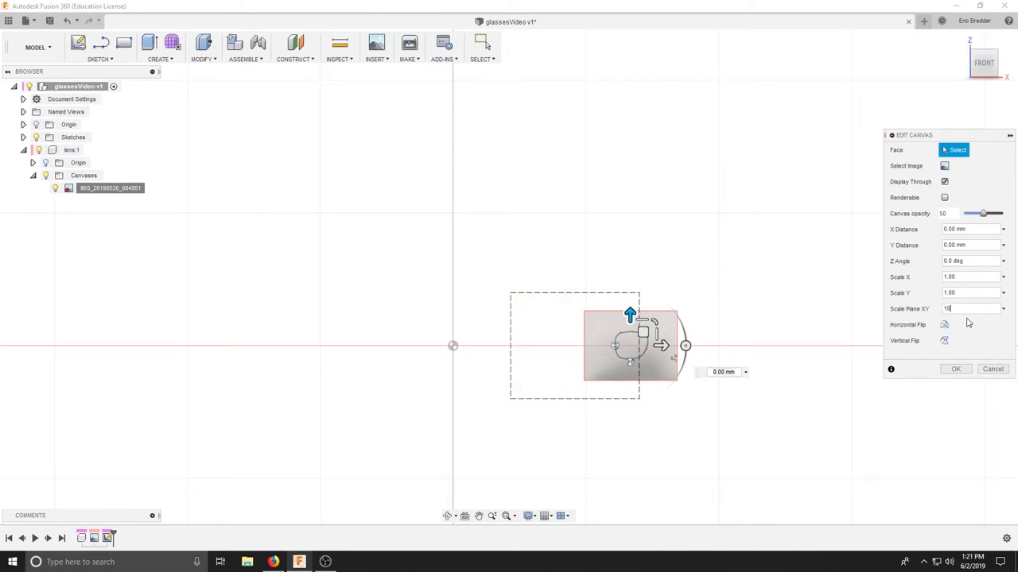
pyautogui.write('10')
pyautogui.press('Return')
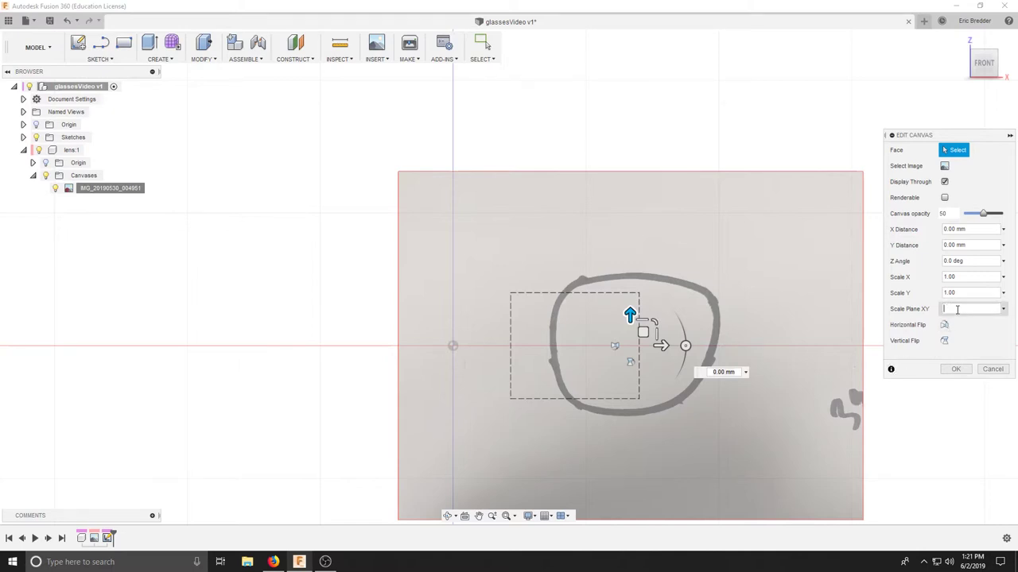
pyautogui.write('8')
pyautogui.press('Return')
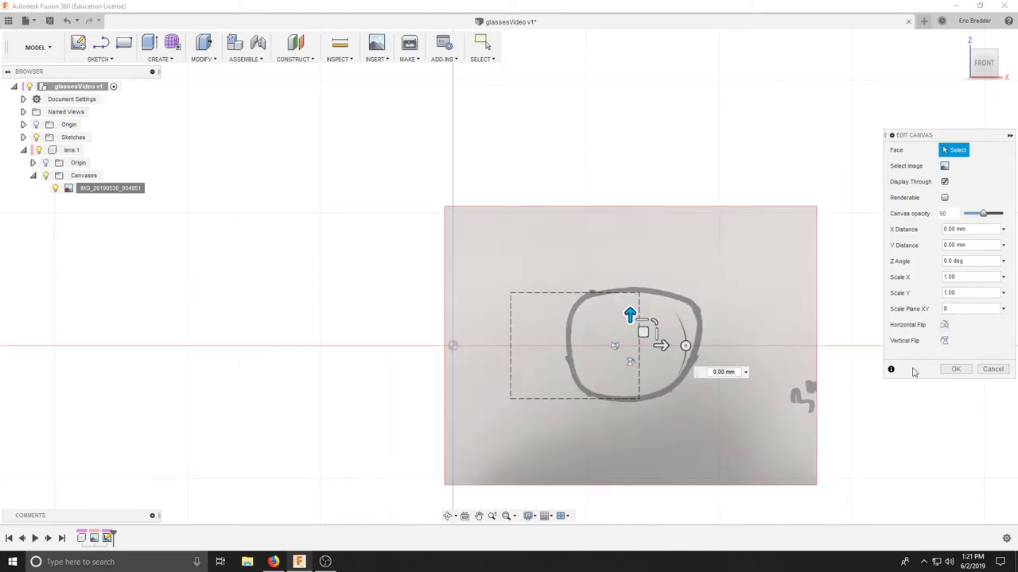
pyautogui.moveTo(662, 347); pyautogui.dragTo(604, 347)
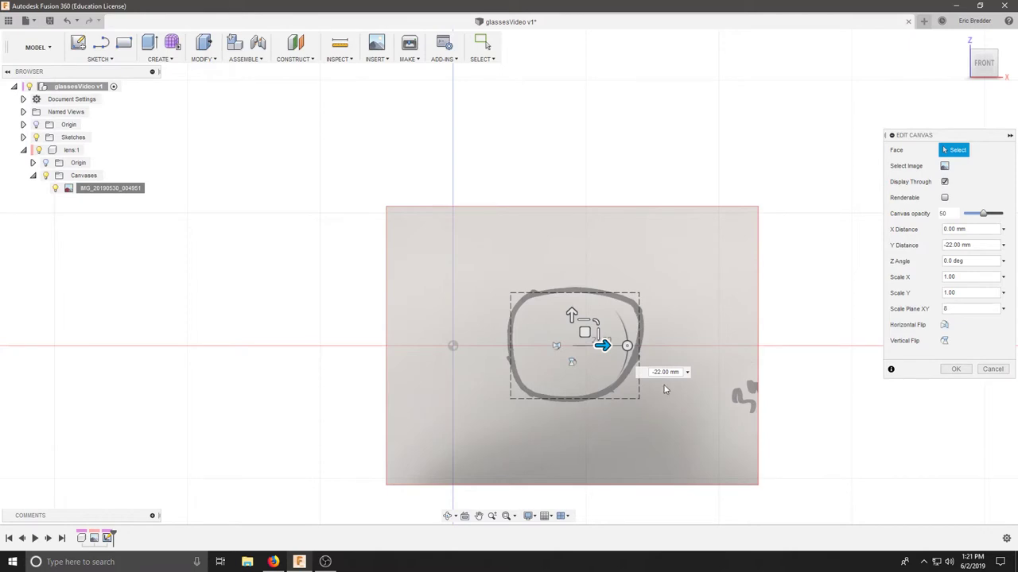
# Set the canvas scale to 1.024 and X distance to -0.5 mm, then accept
pyautogui.click(959, 308)
pyautogui.write('8')
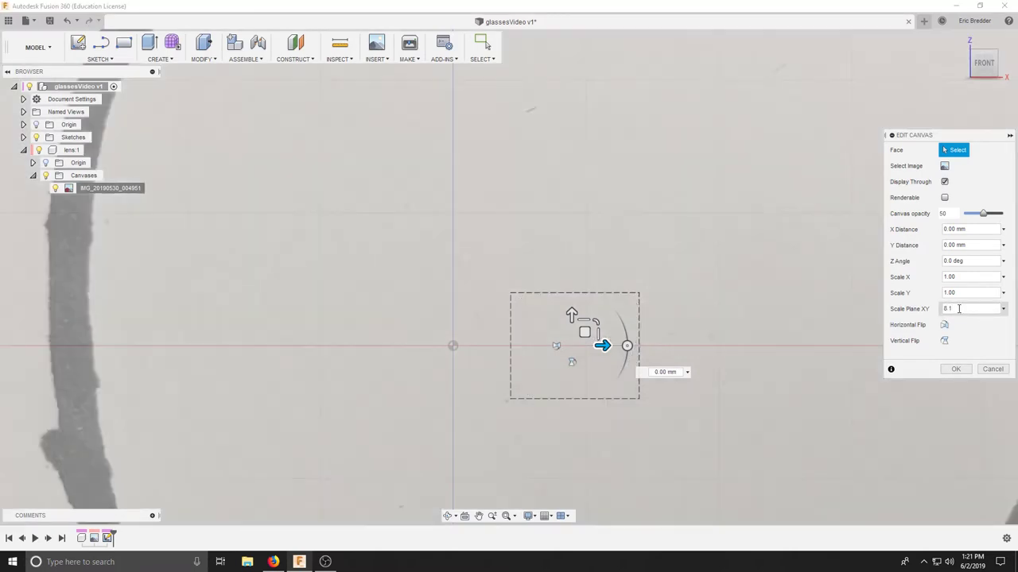
pyautogui.press('BackSpace')
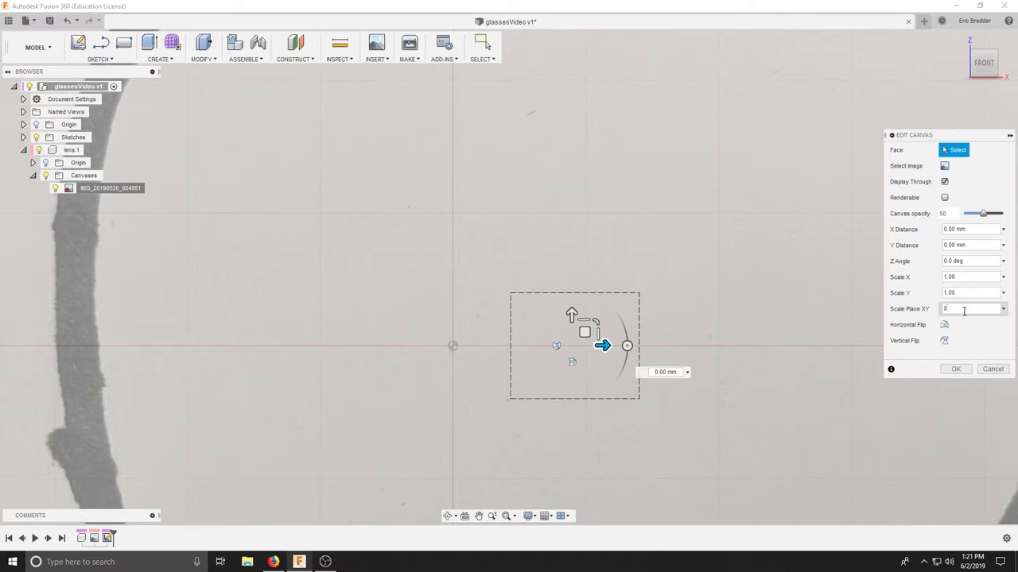
pyautogui.write('1.1')
pyautogui.press('BackSpace')
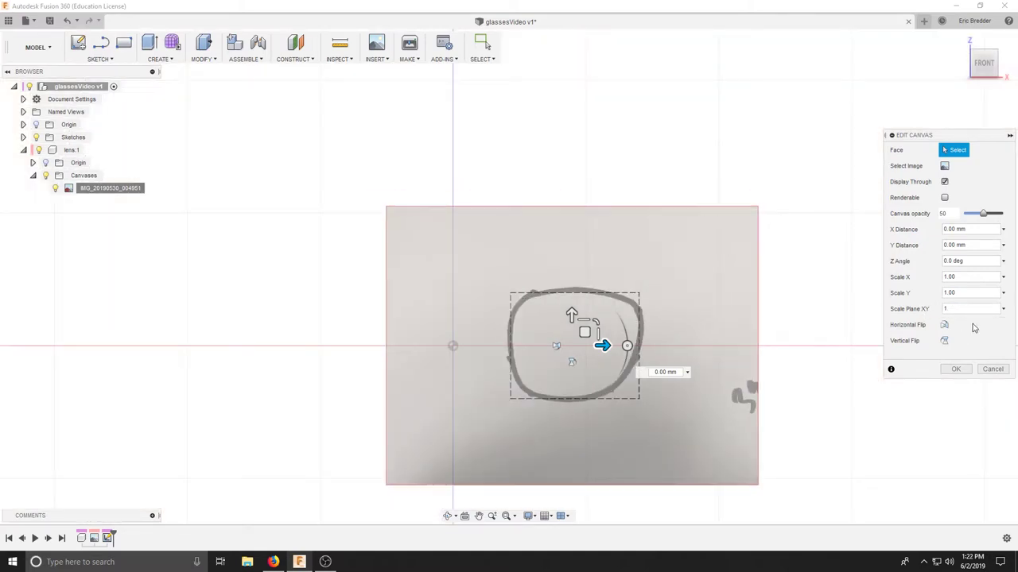
pyautogui.write('05')
pyautogui.press('BackSpace')
pyautogui.write('24')
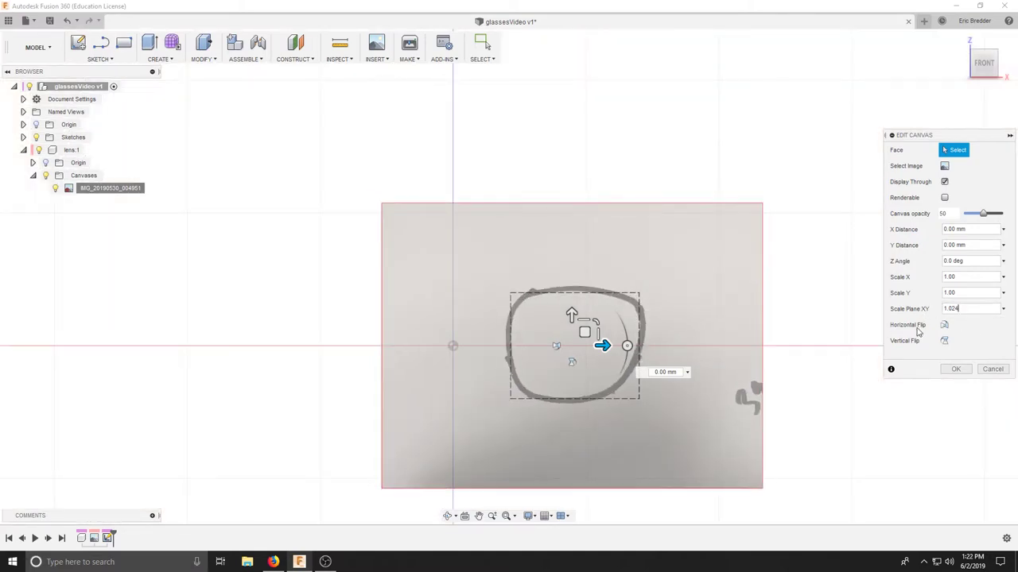
pyautogui.moveTo(572, 315); pyautogui.dragTo(572, 314)
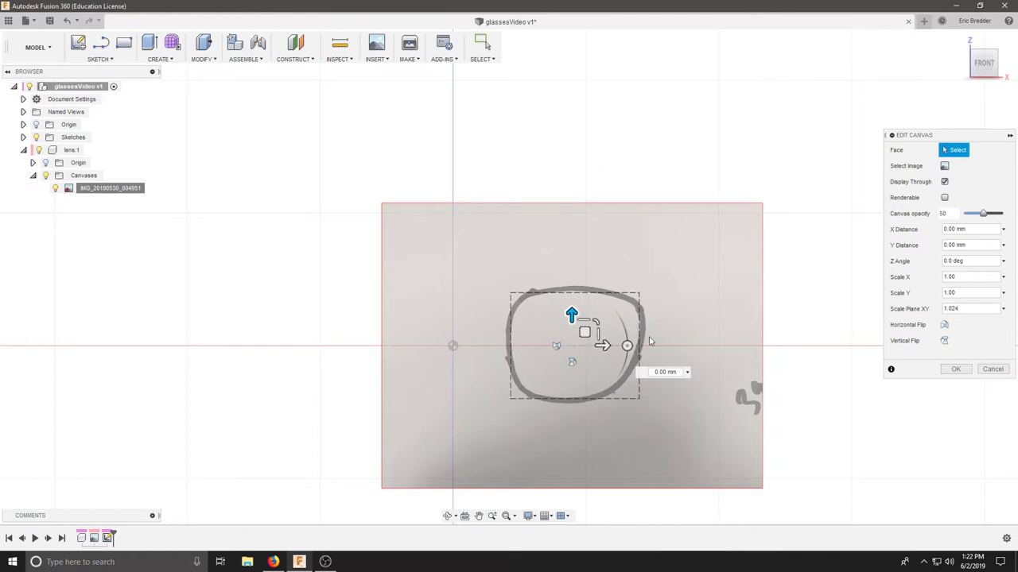
pyautogui.click(661, 371)
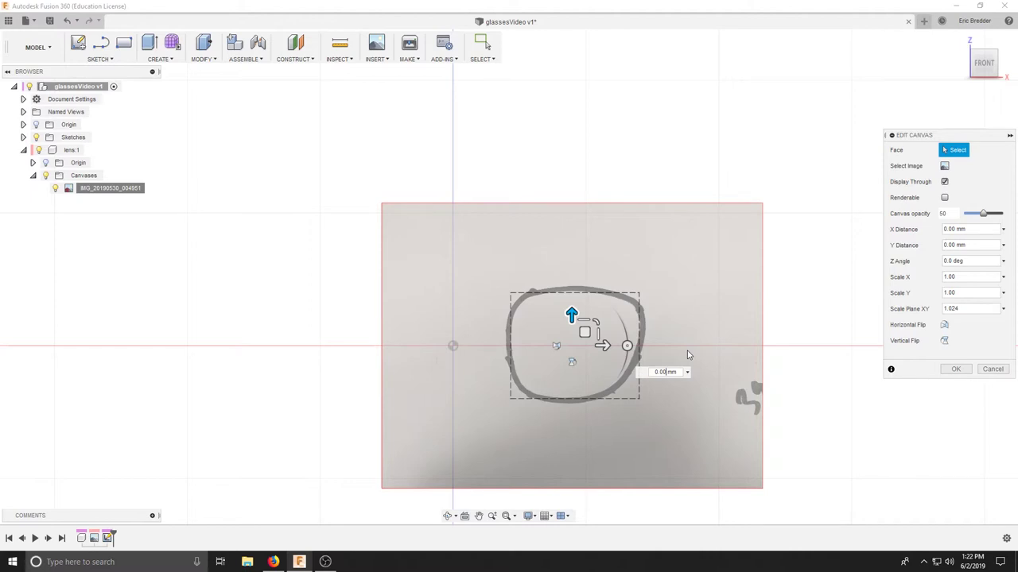
pyautogui.write('-.5')
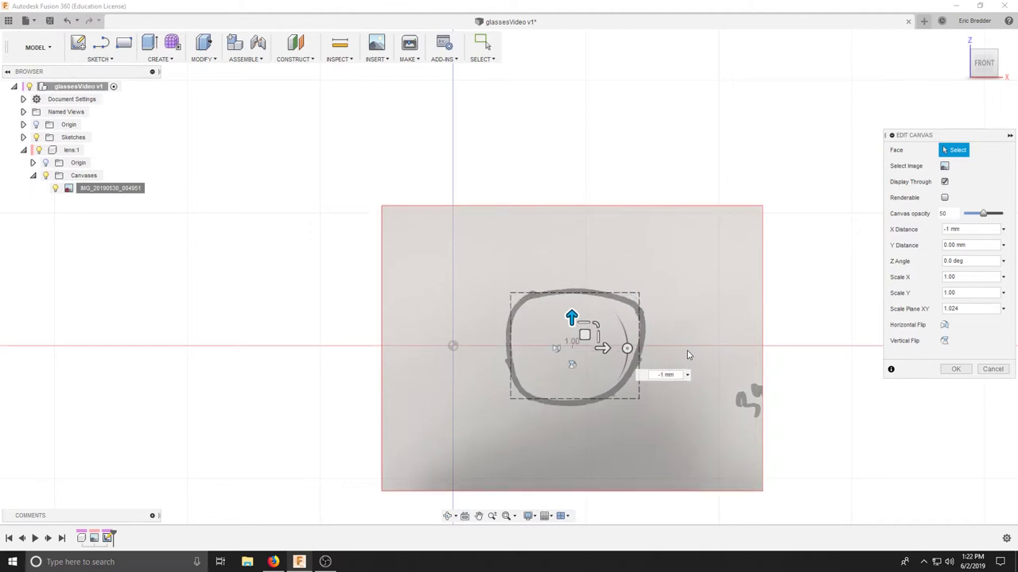
pyautogui.click(957, 369)
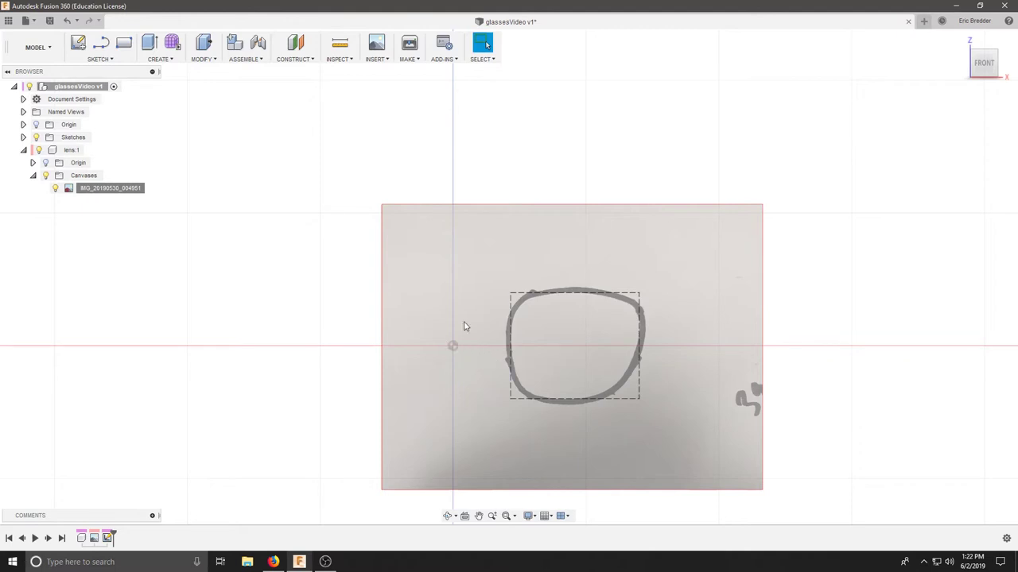
# Activate lens:1 and start Sketch2 on the XZ front origin plane
pyautogui.click(677, 403)
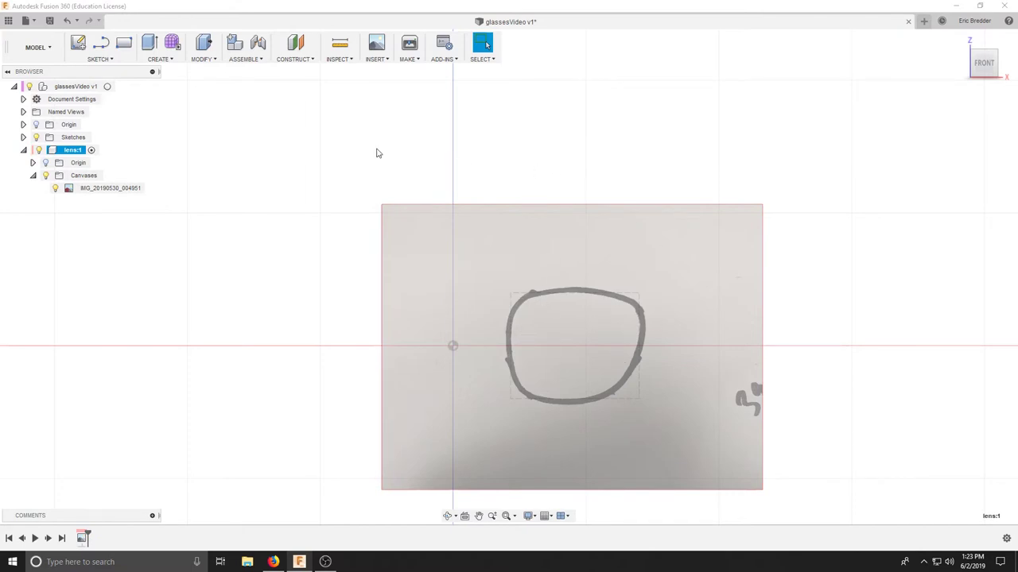
pyautogui.click(78, 43)
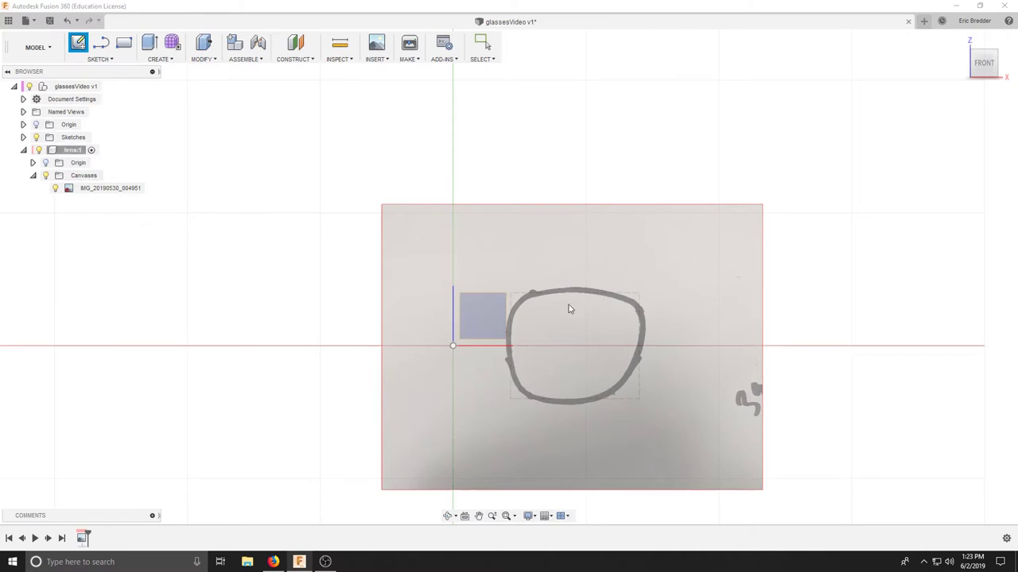
pyautogui.keyDown('shift'); pyautogui.moveTo(663, 304); pyautogui.dragTo(648, 313, button='middle'); pyautogui.keyUp('shift')
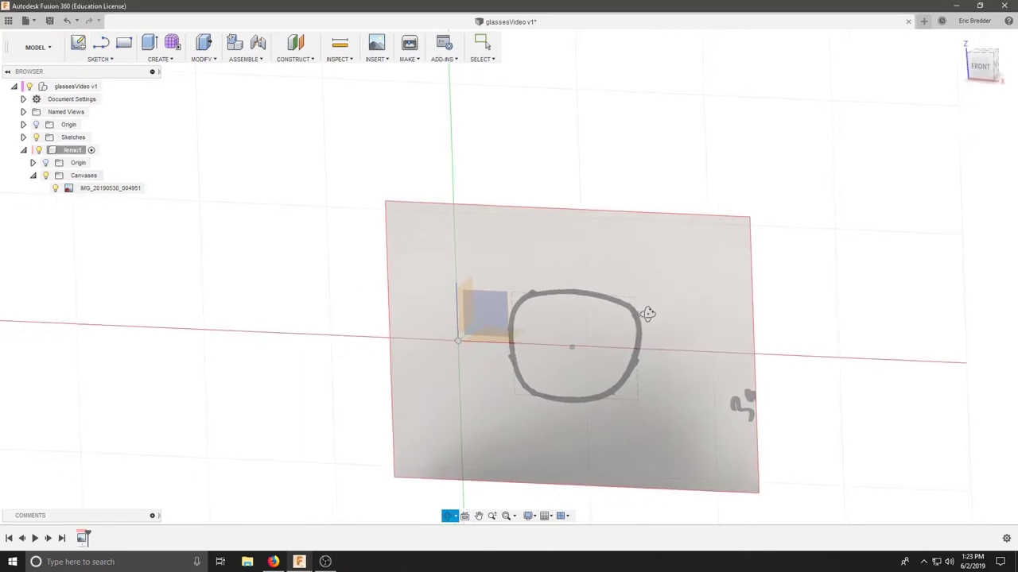
pyautogui.click(496, 311)
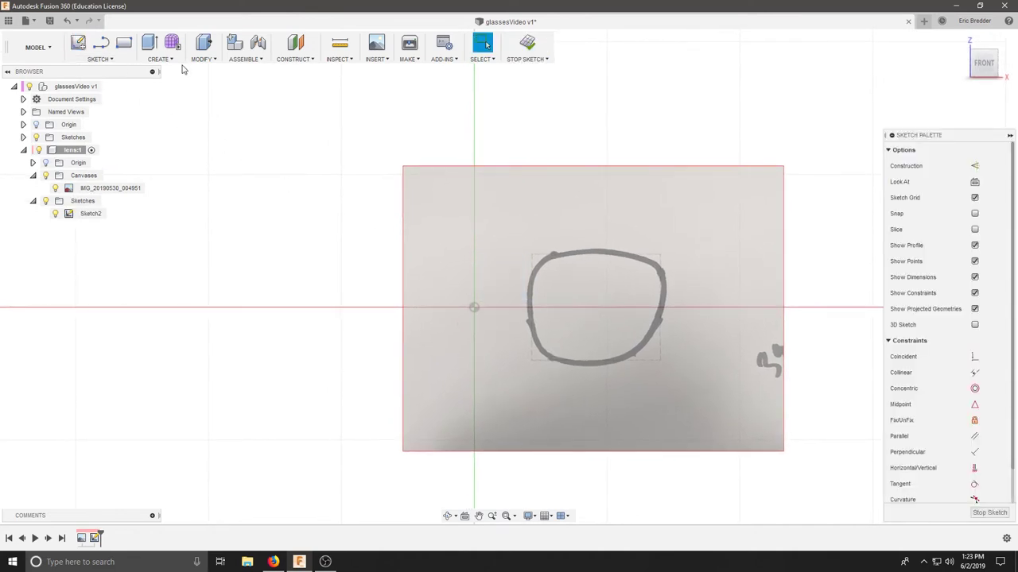
# Choose the Fit Point Spline tool and zoom in on the lens outline
pyautogui.click(100, 59)
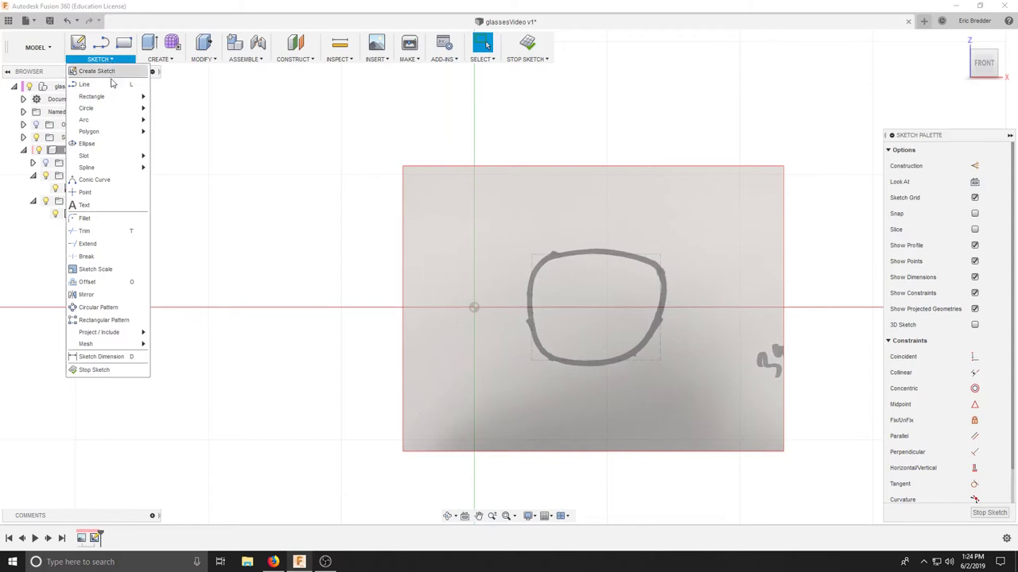
pyautogui.moveTo(112, 115)
pyautogui.moveTo(121, 169)
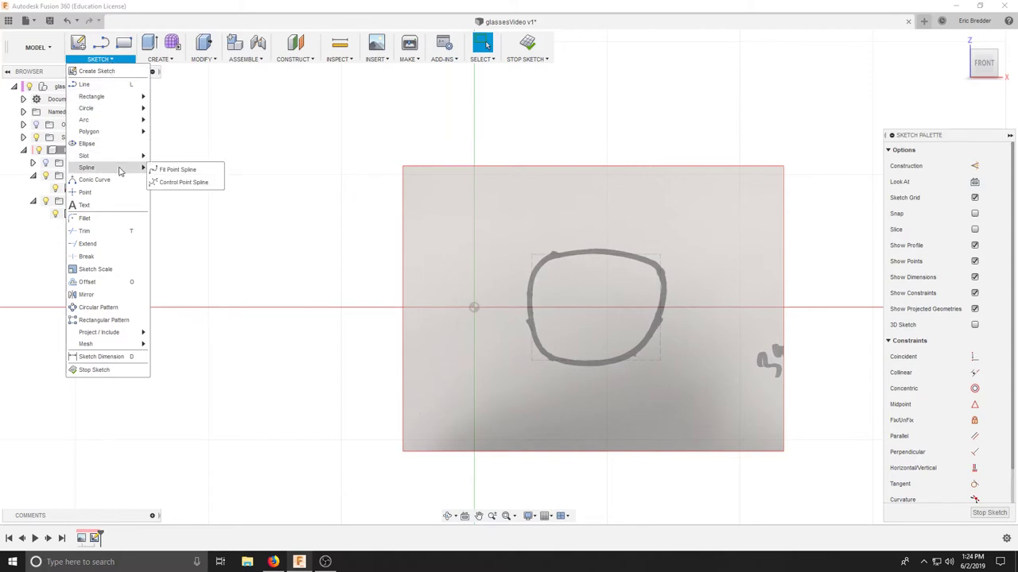
pyautogui.click(186, 170)
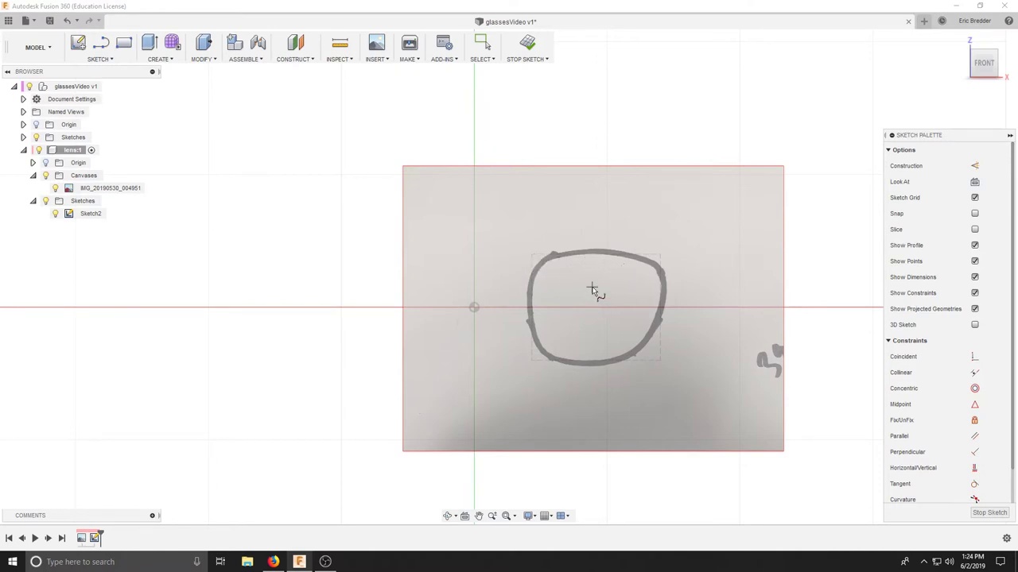
pyautogui.scroll(5, 560, 301)
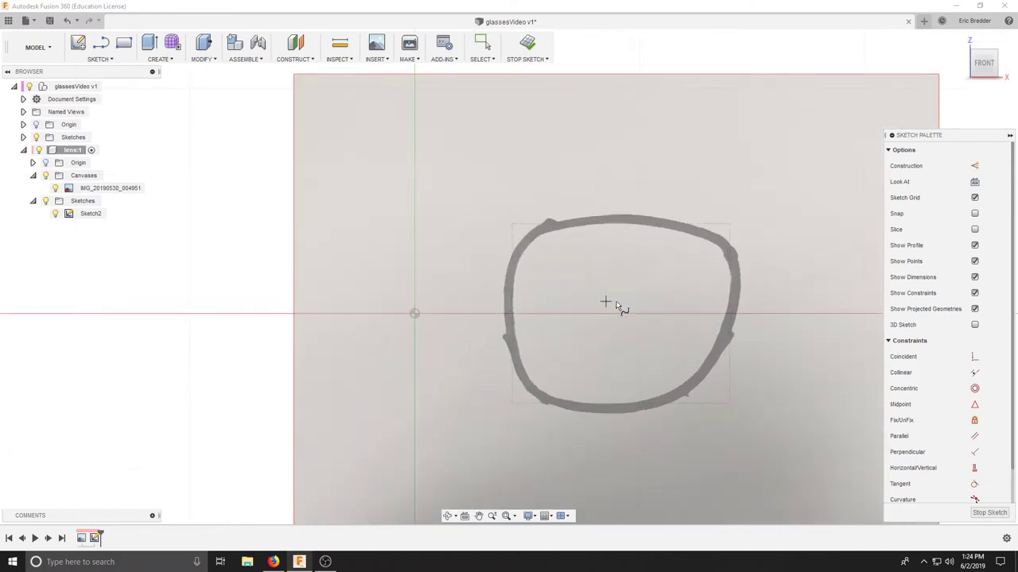
pyautogui.scroll(2, 528, 295)
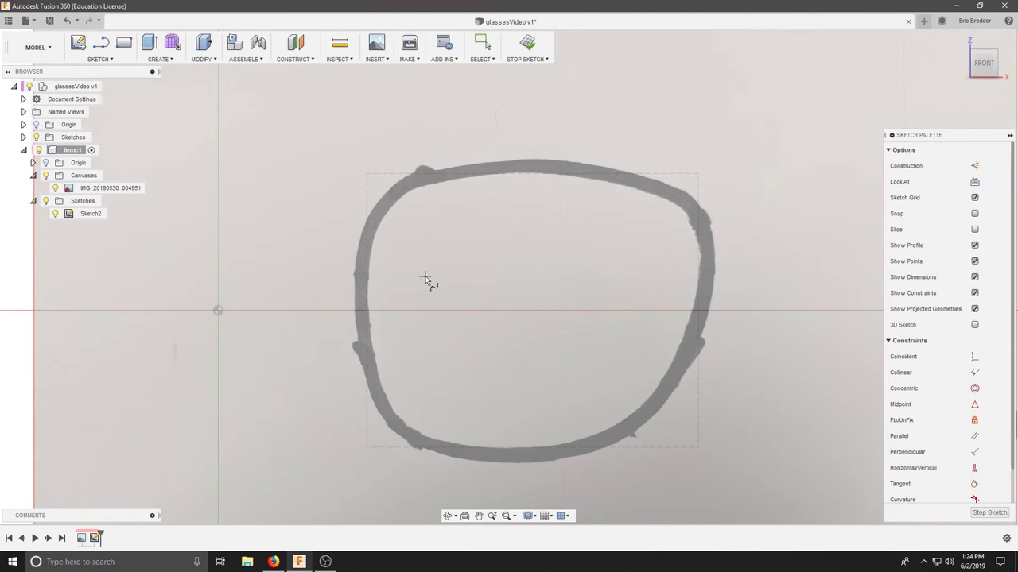
# Place eleven fit points around the lens outline and close the spline on the first
pyautogui.click(367, 290)
pyautogui.click(377, 228)
pyautogui.click(421, 186)
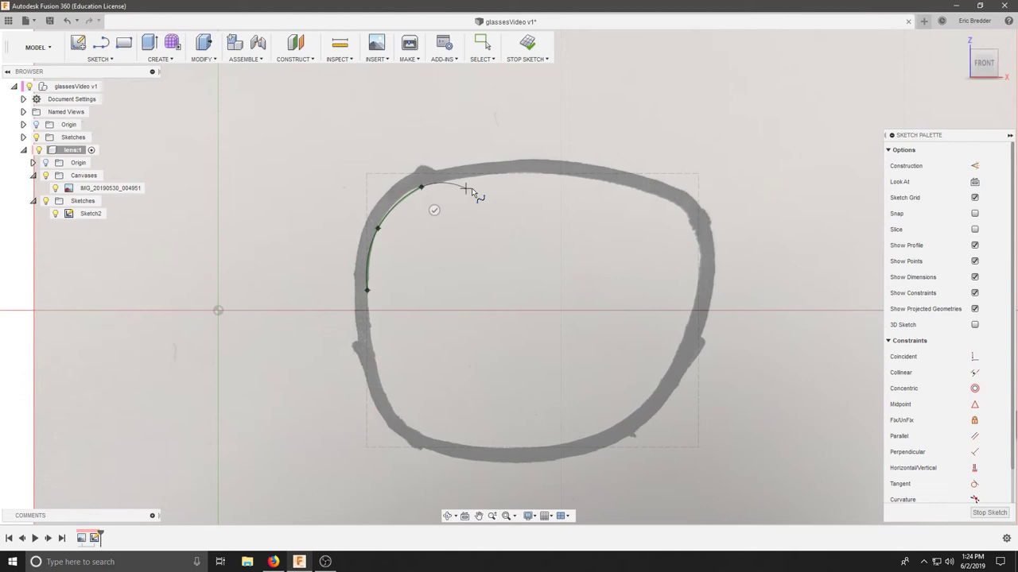
pyautogui.click(539, 173)
pyautogui.click(667, 200)
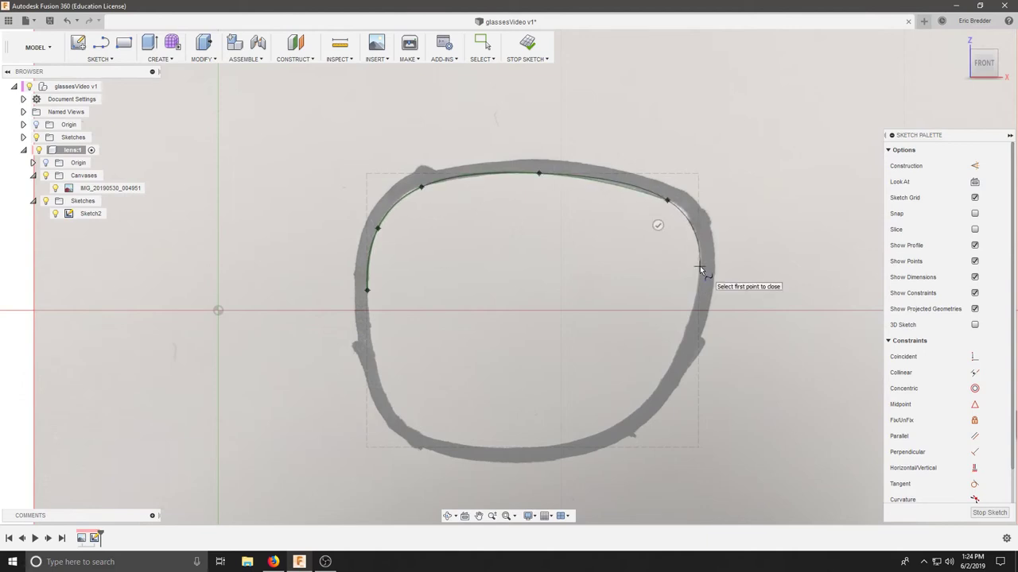
pyautogui.click(700, 266)
pyautogui.click(674, 358)
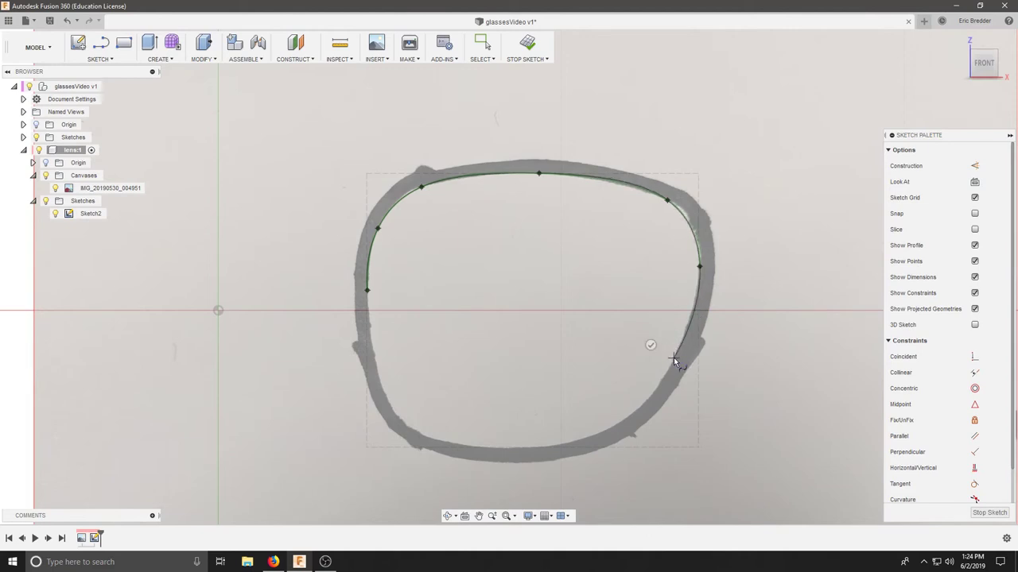
pyautogui.click(606, 430)
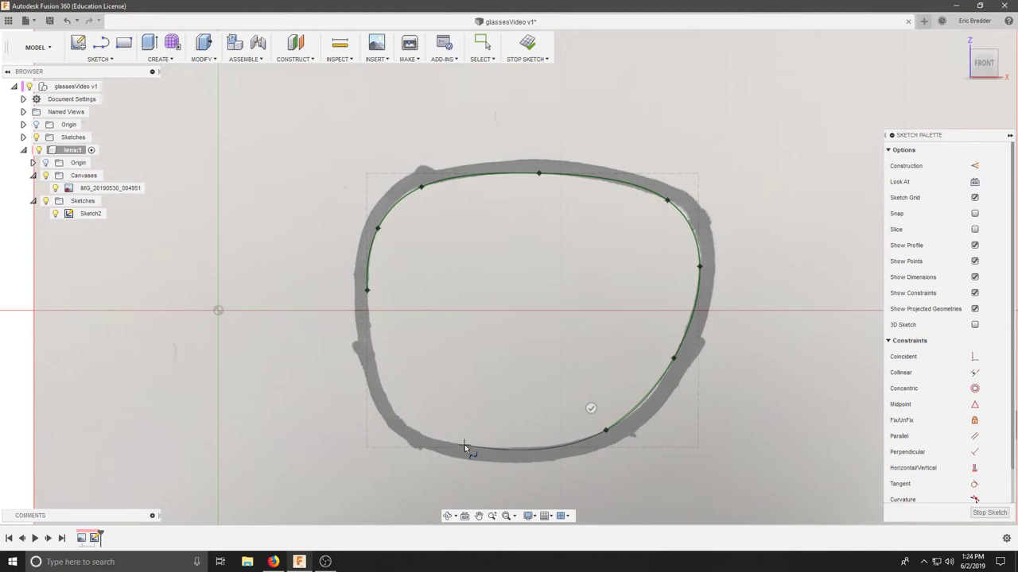
pyautogui.click(464, 445)
pyautogui.click(402, 420)
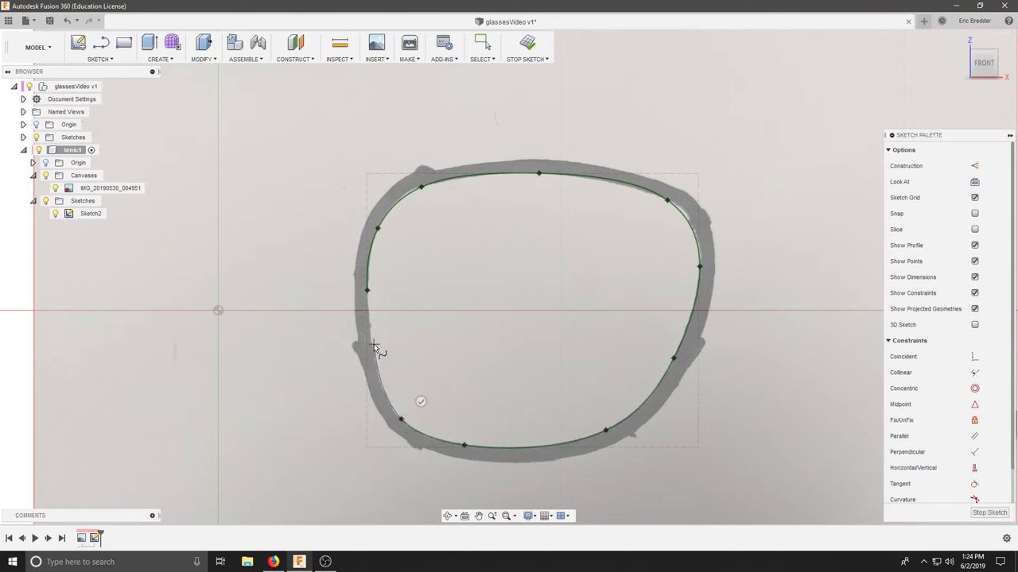
pyautogui.click(367, 343)
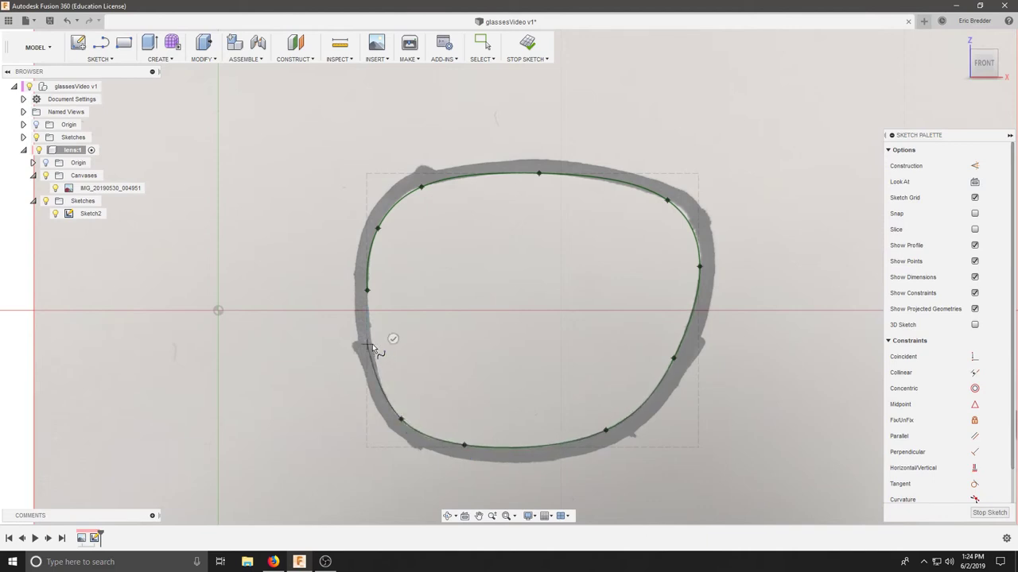
pyautogui.click(367, 291)
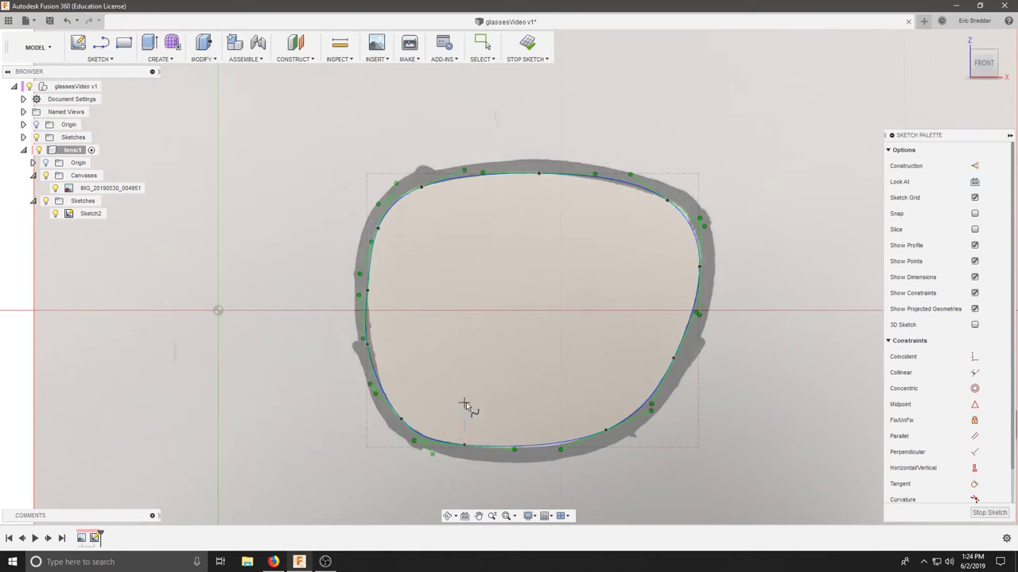
# Drag the spline's upper-right and right-side fit points onto the photo's lens outline
pyautogui.press('Escape')
pyautogui.click(370, 347)
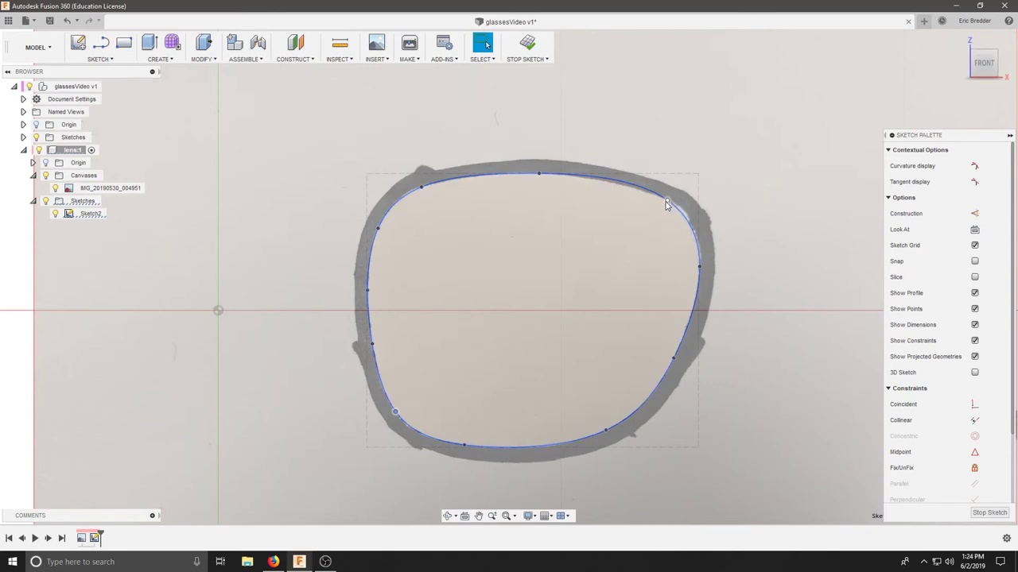
pyautogui.moveTo(666, 200); pyautogui.dragTo(685, 213)
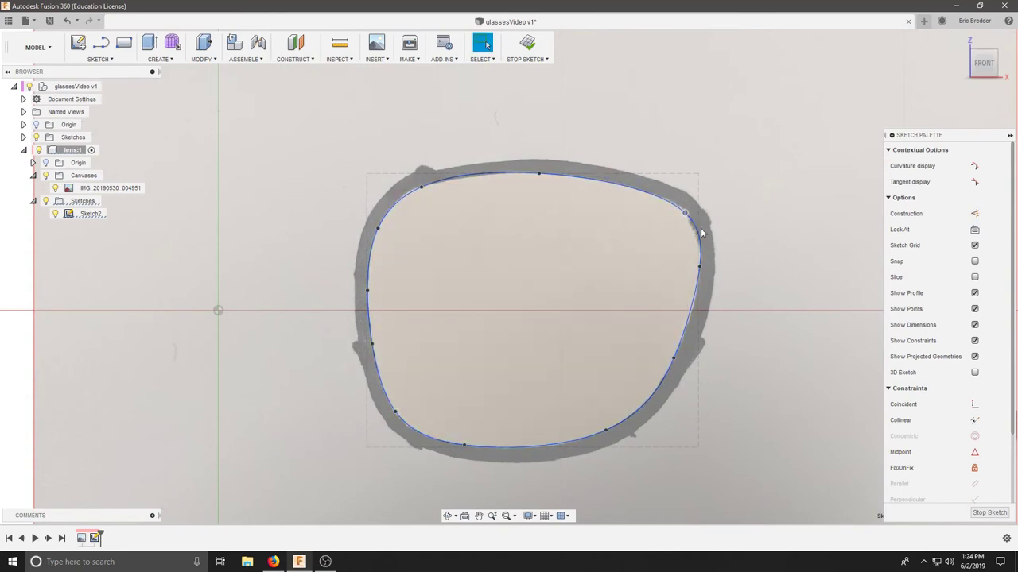
pyautogui.moveTo(699, 276)
pyautogui.mouseDown()
pyautogui.moveTo(696, 287)
pyautogui.moveTo(700, 275)
pyautogui.mouseUp()
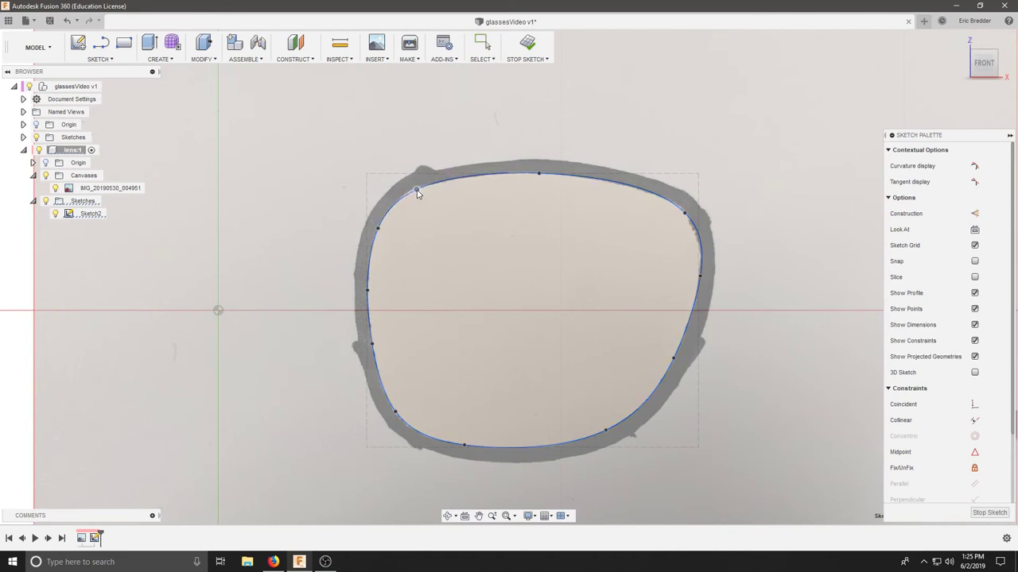
pyautogui.click(452, 182)
# Insert an extra fit point on the spline and shift the top fit point slightly right
pyautogui.rightClick(467, 180)
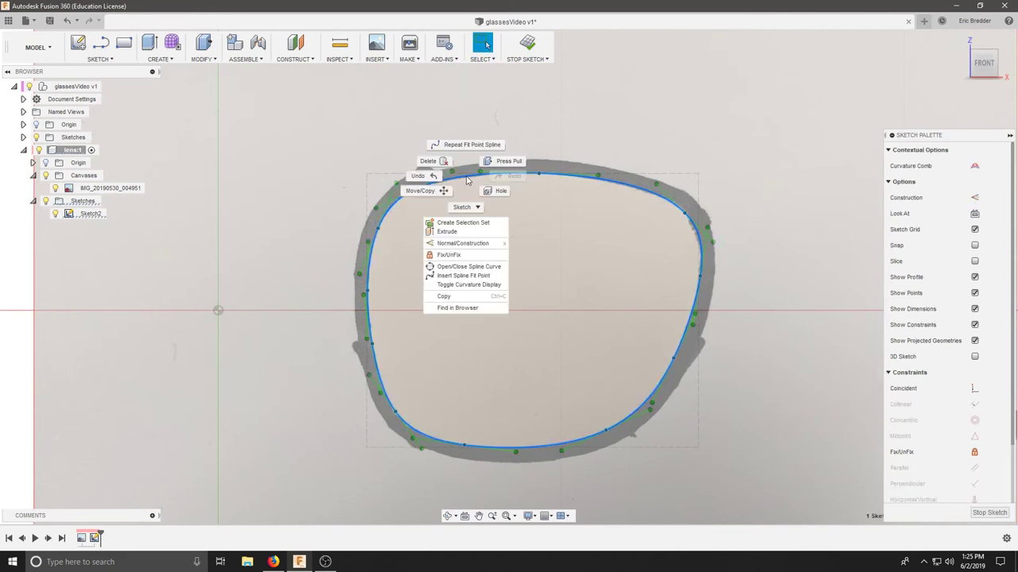
pyautogui.click(485, 278)
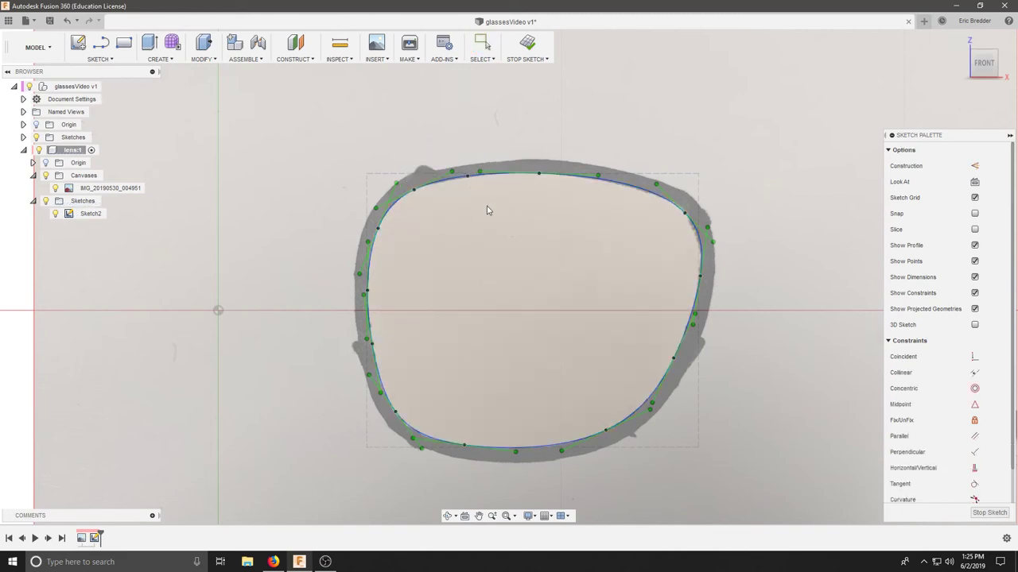
pyautogui.press('Escape')
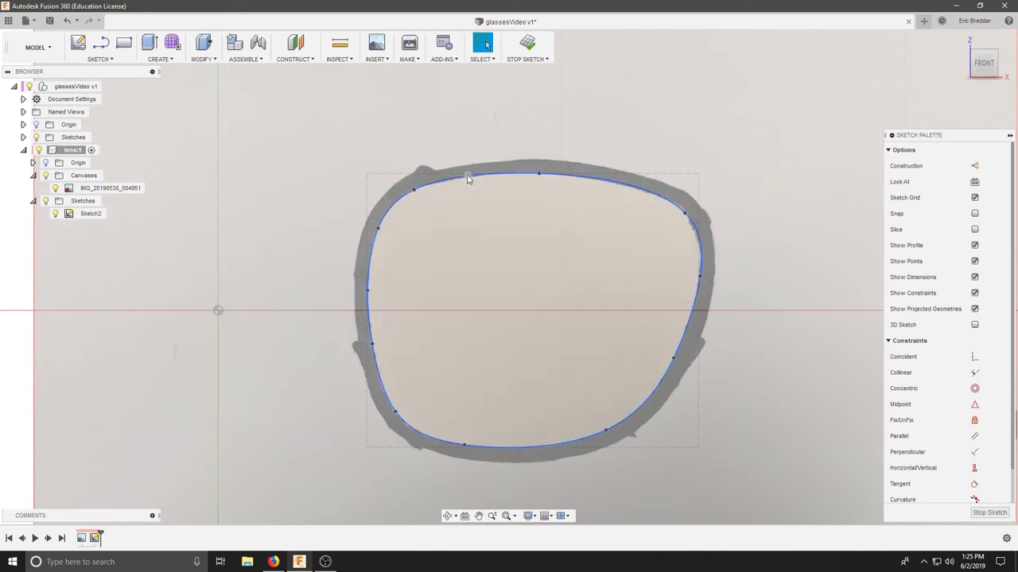
pyautogui.click(472, 176)
pyautogui.moveTo(472, 177); pyautogui.dragTo(475, 180)
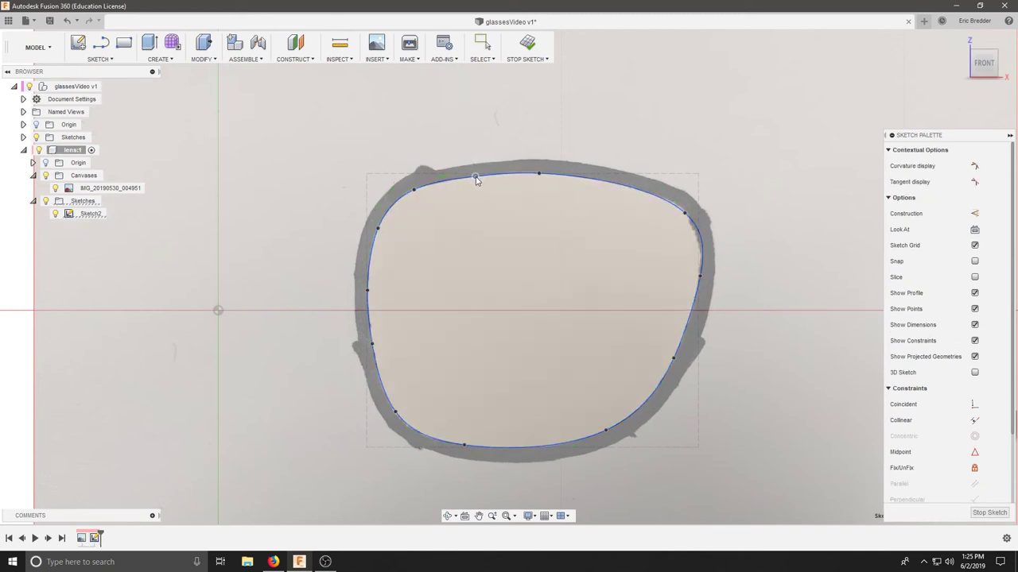
# Add a right-side fit point and drag the right and lower-right fit points onto the lens outline
pyautogui.click(701, 244)
pyautogui.rightClick(701, 245)
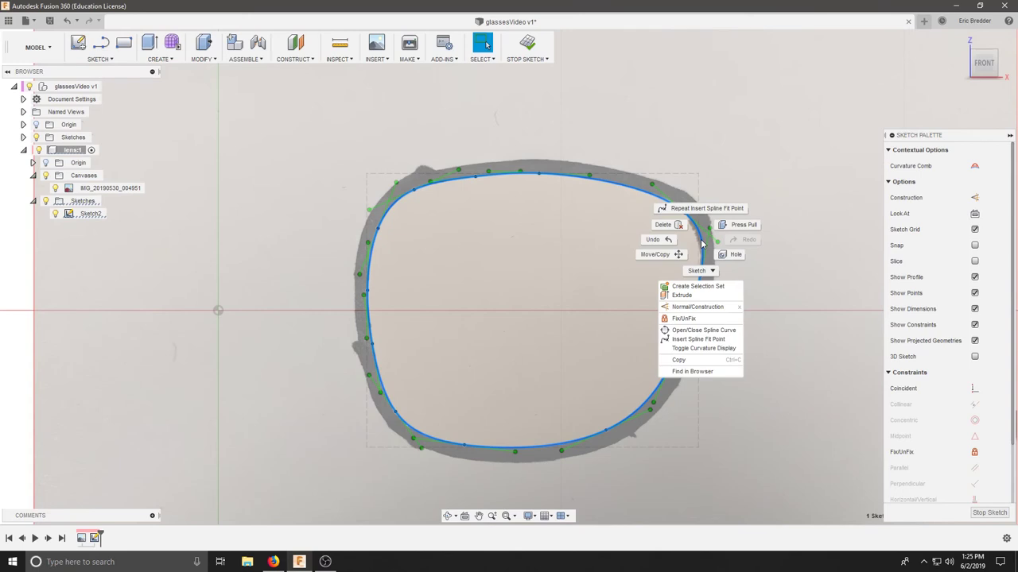
pyautogui.click(698, 339)
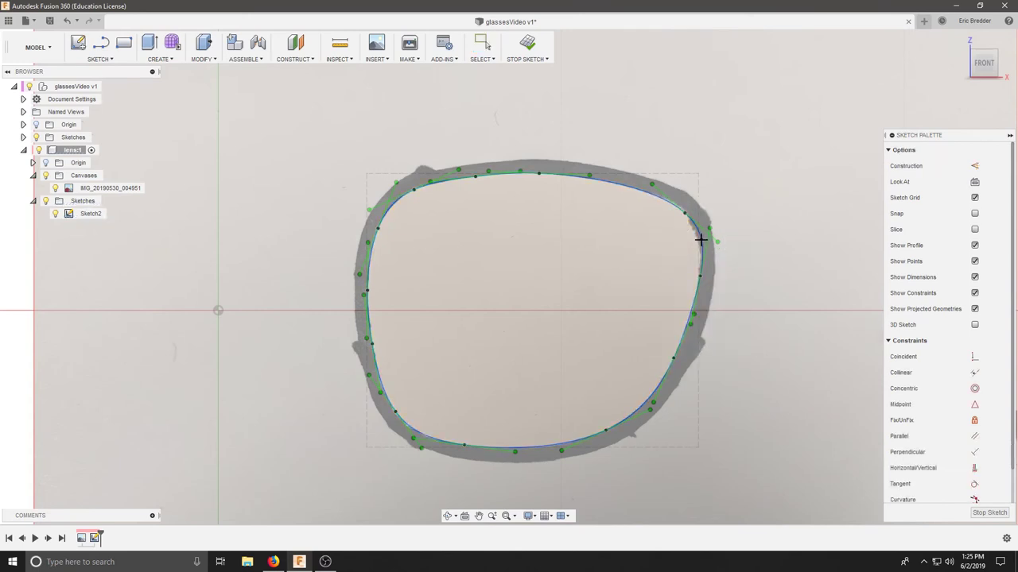
pyautogui.press('Escape')
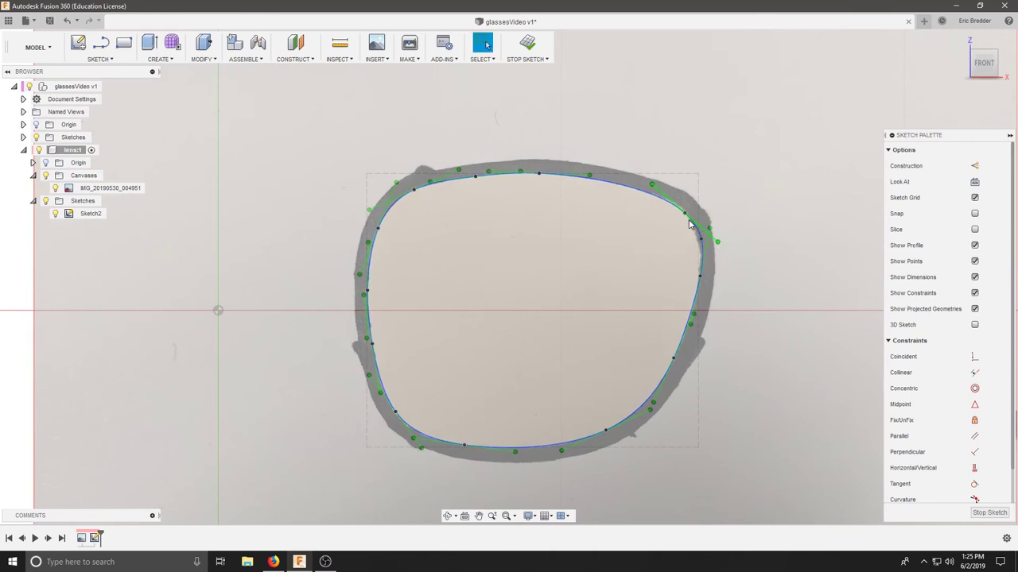
pyautogui.click(667, 204)
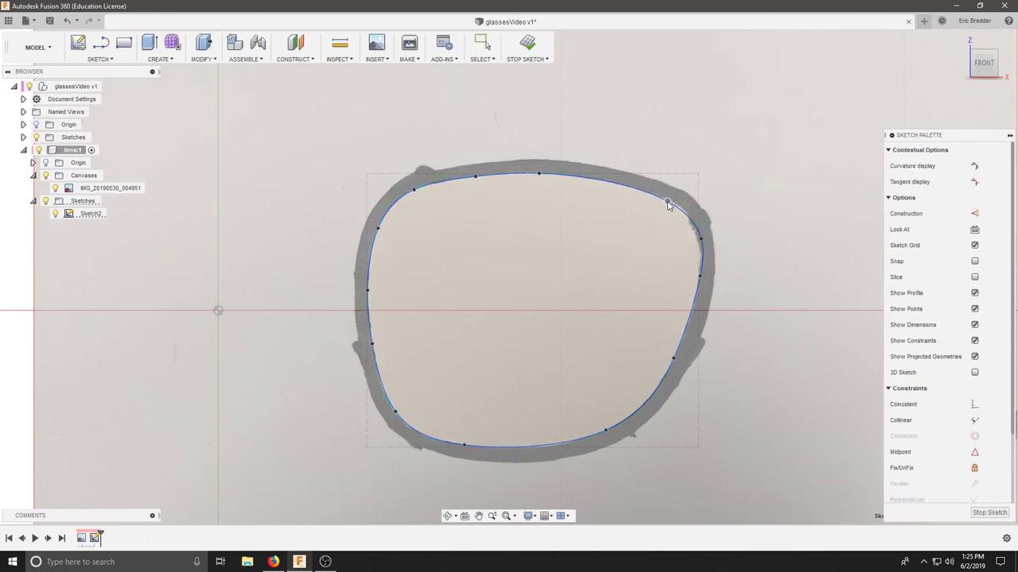
pyautogui.click(696, 233)
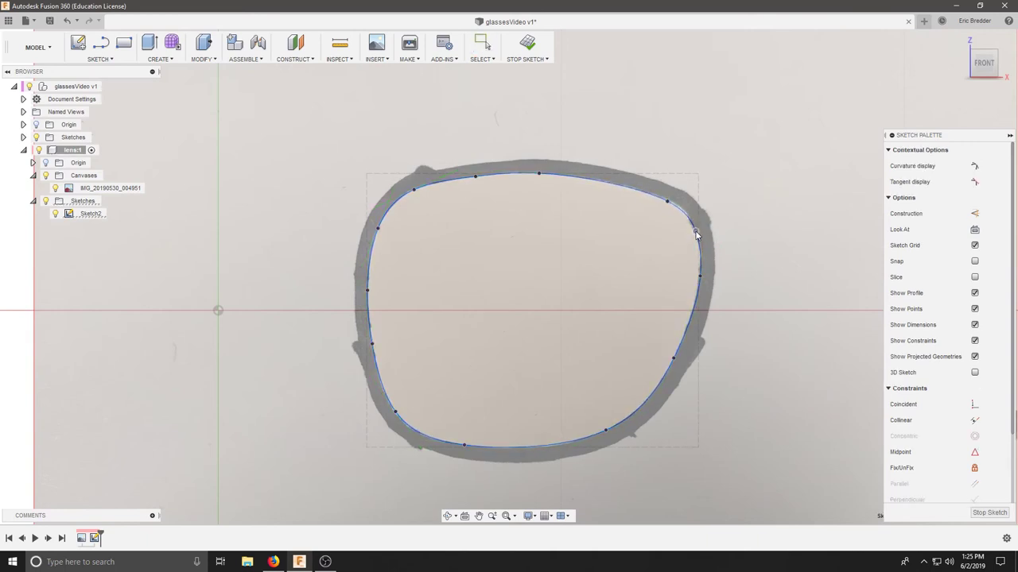
pyautogui.click(699, 278)
pyautogui.click(660, 199)
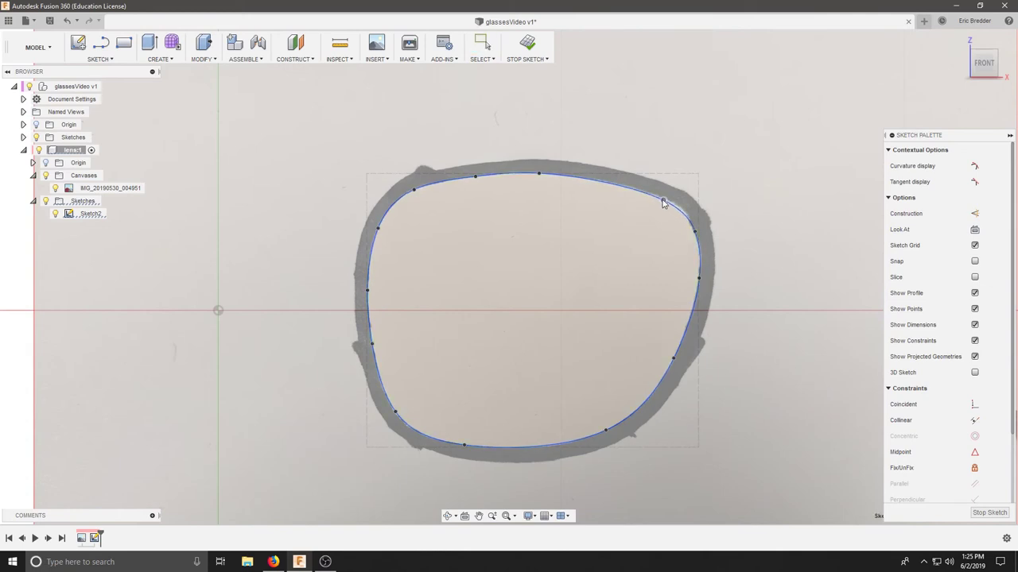
pyautogui.moveTo(695, 232); pyautogui.dragTo(690, 220)
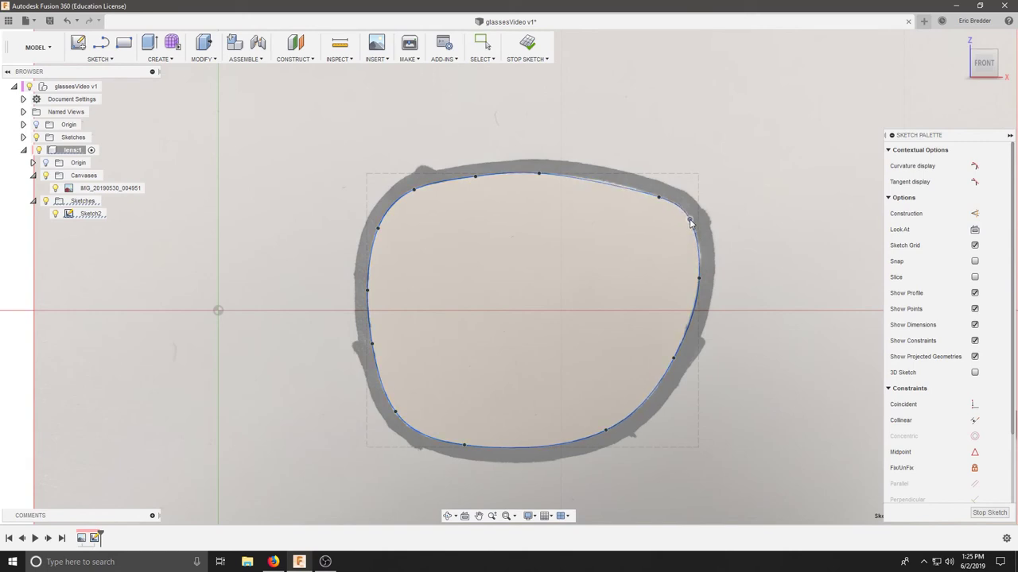
pyautogui.moveTo(698, 277); pyautogui.dragTo(699, 257)
pyautogui.moveTo(606, 430); pyautogui.dragTo(597, 434)
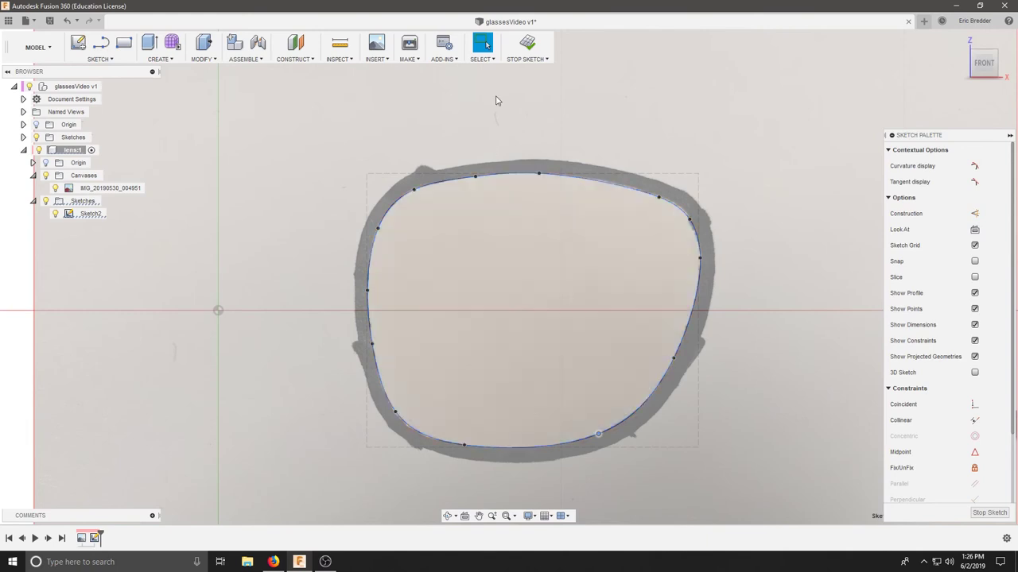
# Finish Sketch2, return to the Home view, and start an Extrude of the closed lens profile
pyautogui.click(527, 46)
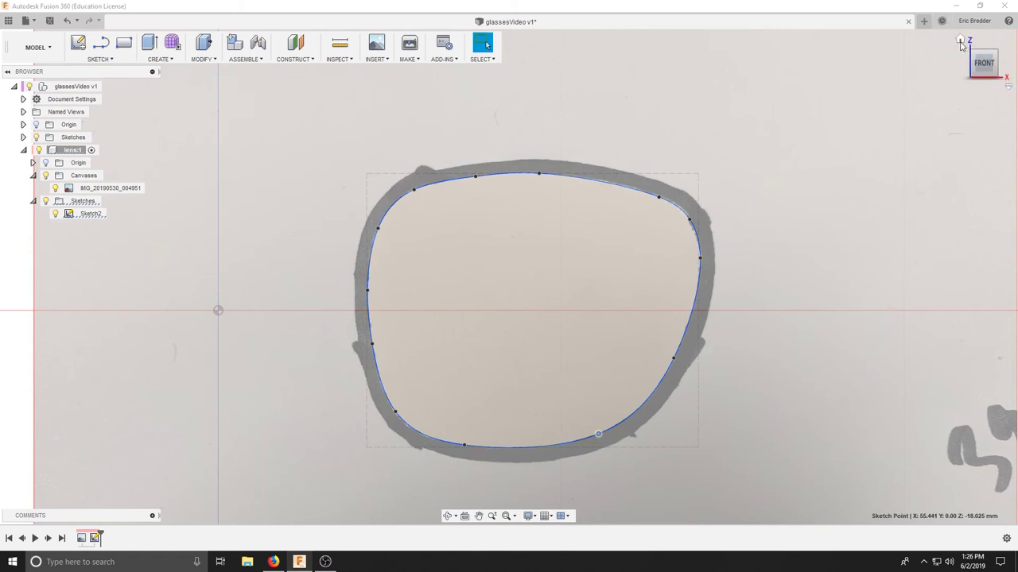
pyautogui.click(962, 42)
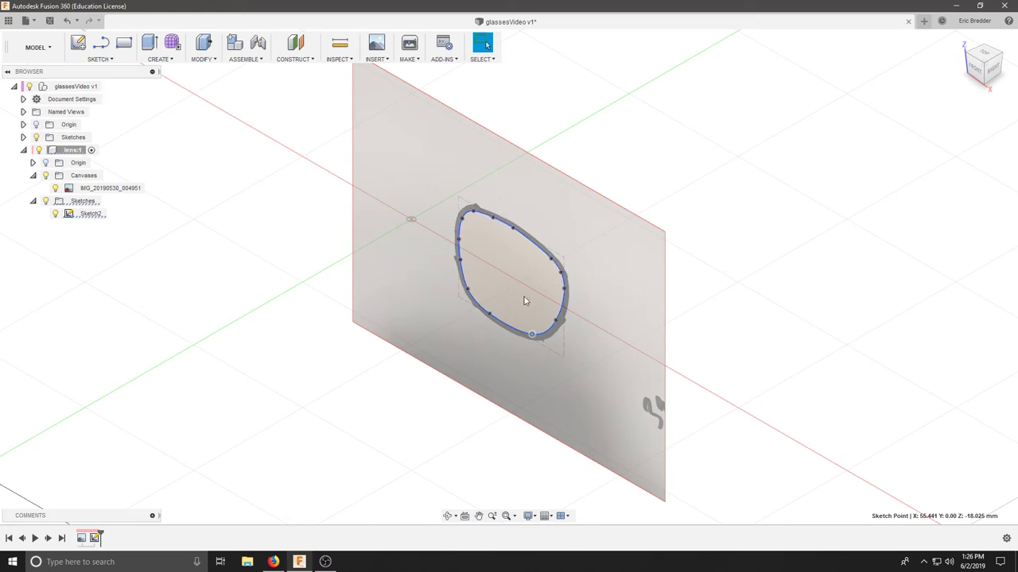
pyautogui.click(506, 277)
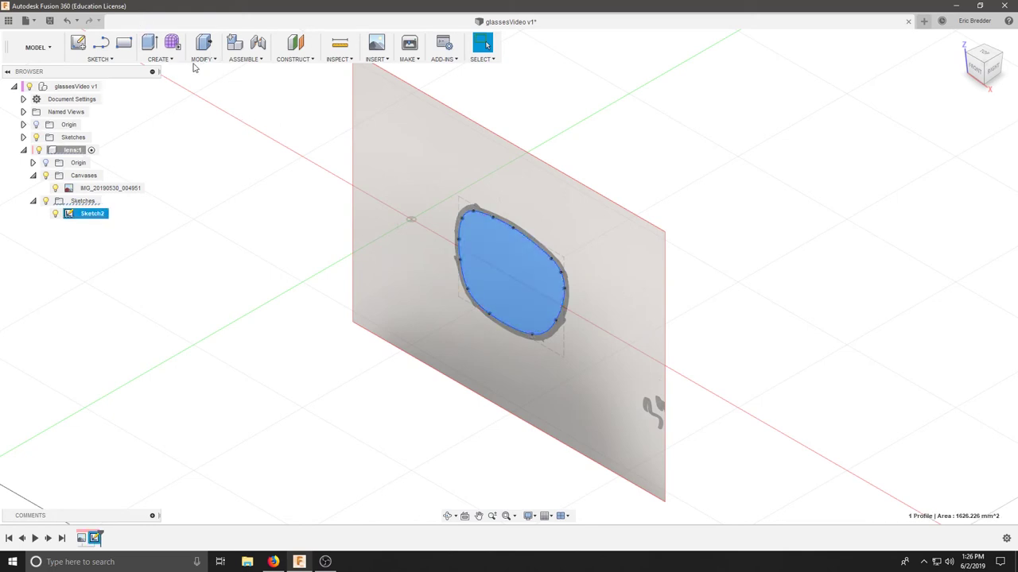
pyautogui.click(163, 59)
pyautogui.click(177, 99)
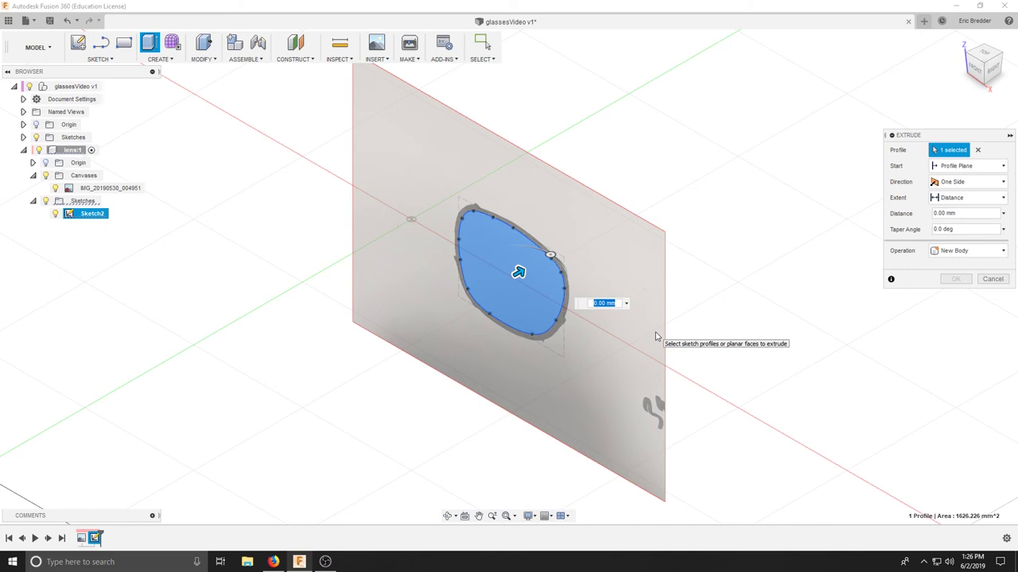
# Set the Extrude distance to 1.7 mm and confirm it as a New Body
pyautogui.write('1.7')
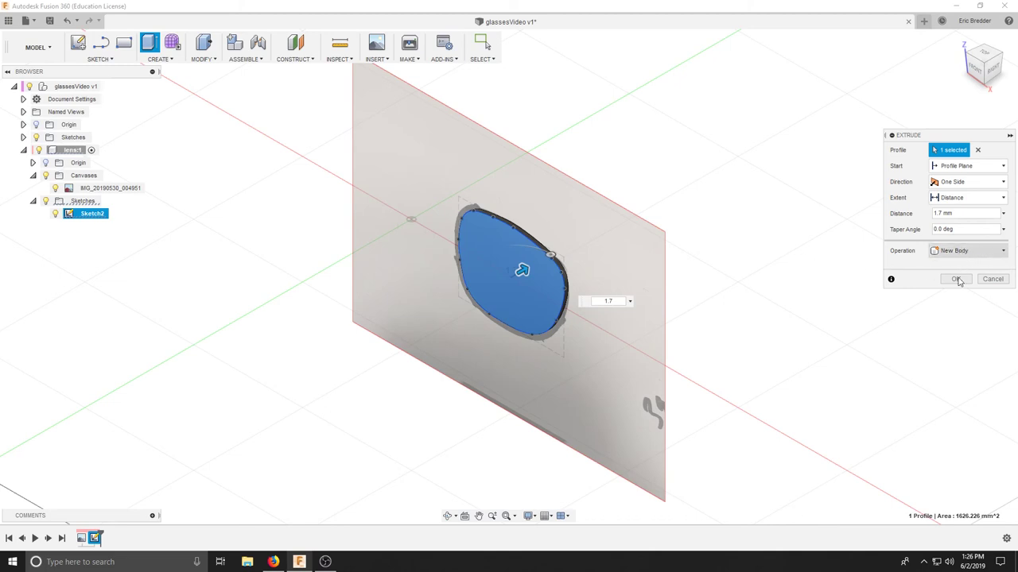
pyautogui.click(955, 279)
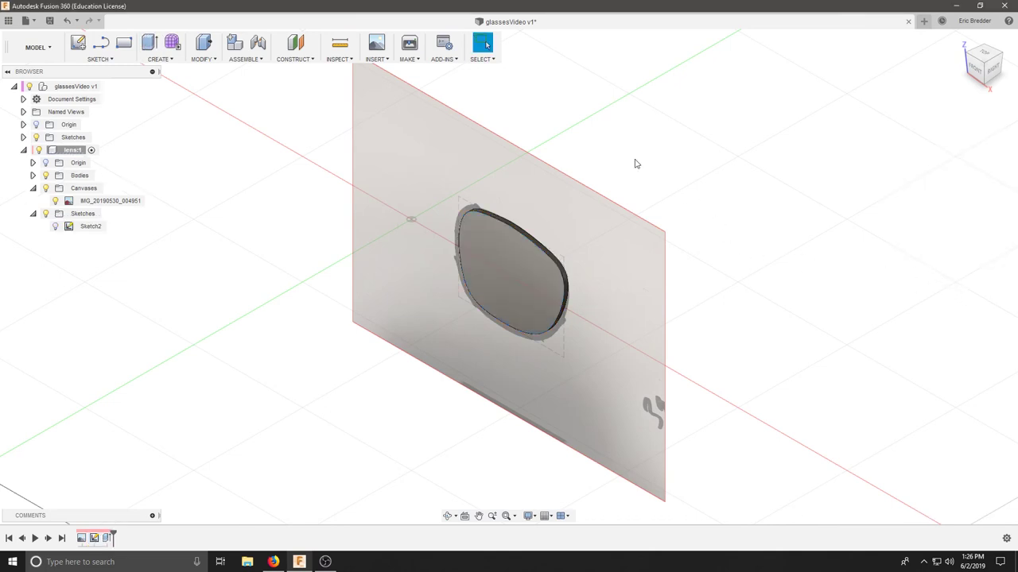
# Hide the Canvases photo in the Browser and orbit to inspect the 1.7 mm lens body
pyautogui.click(46, 188)
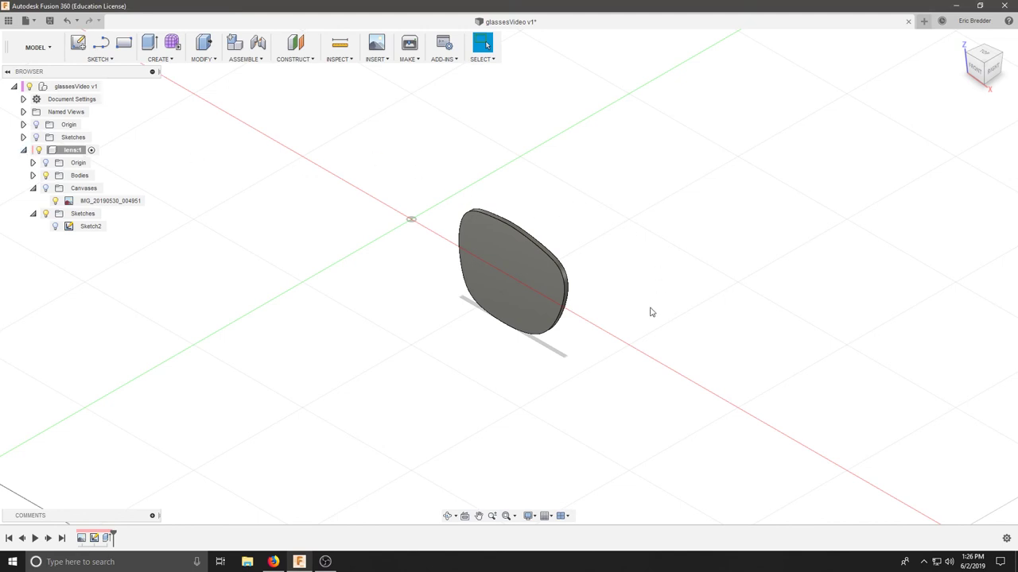
pyautogui.keyDown('shift'); pyautogui.moveTo(650, 312); pyautogui.dragTo(658, 270, button='middle'); pyautogui.keyUp('shift')
pyautogui.press('Escape')
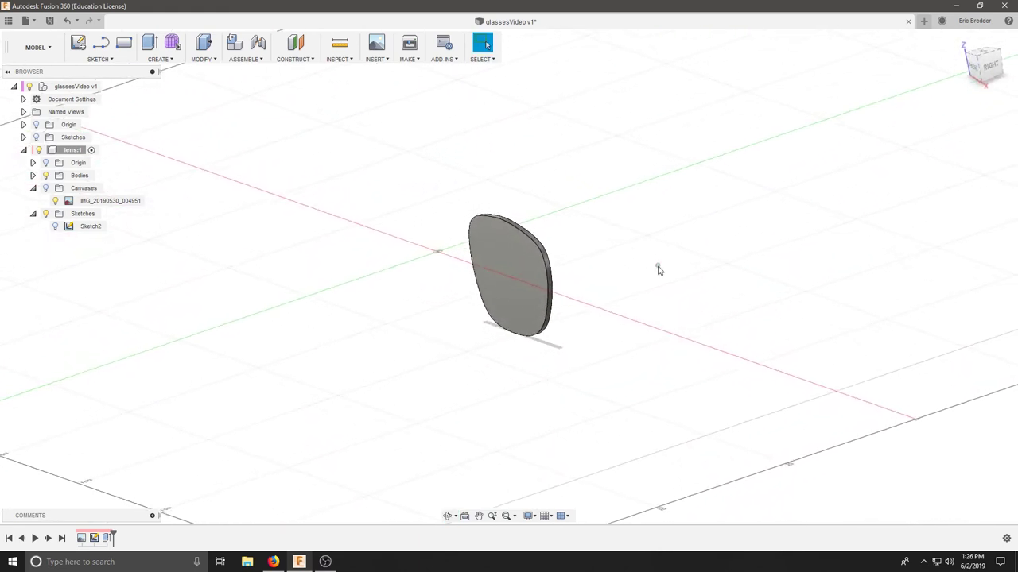